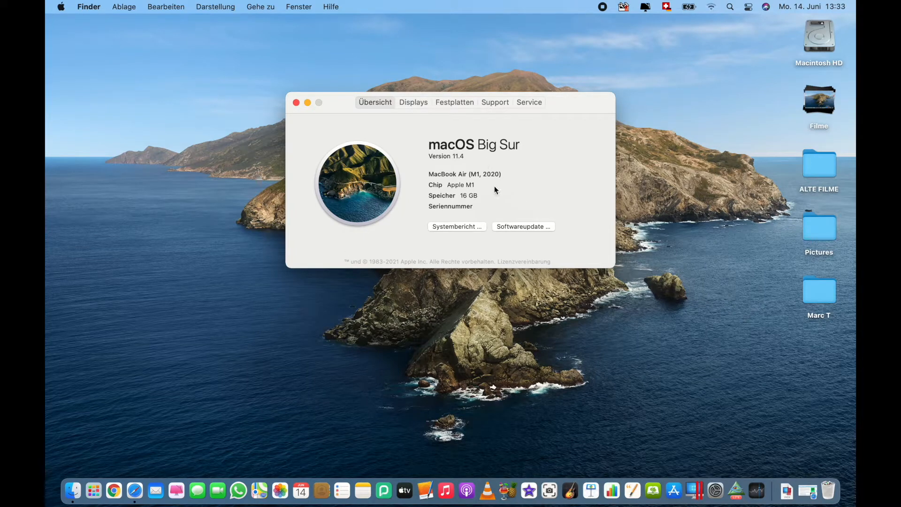
# Step: Close the Mac system overview and examine the list of macOS version names in the Macworld article in Safari
pyautogui.click(296, 103)
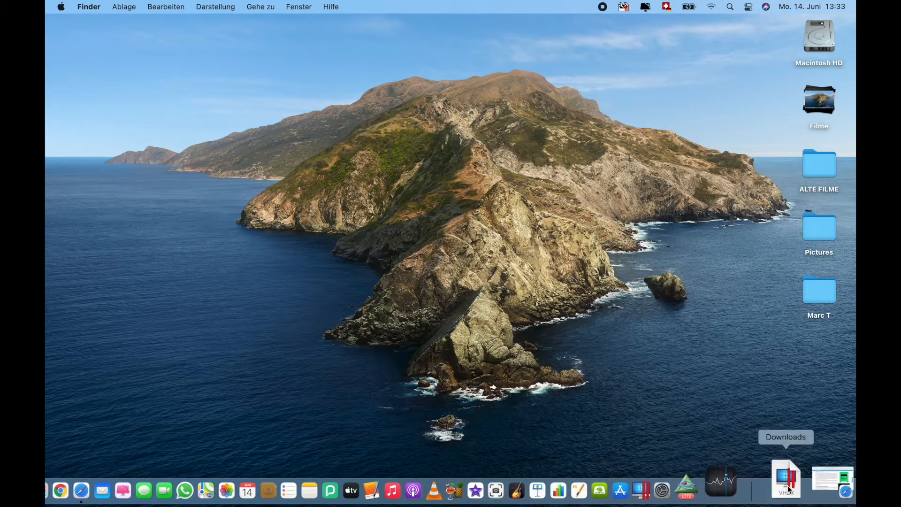
pyautogui.click(807, 486)
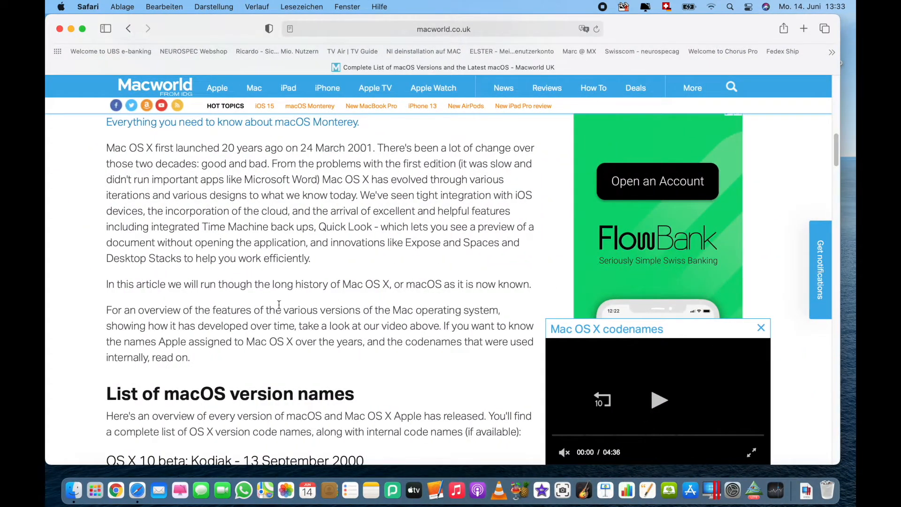
pyautogui.scroll(-6, 280, 304)
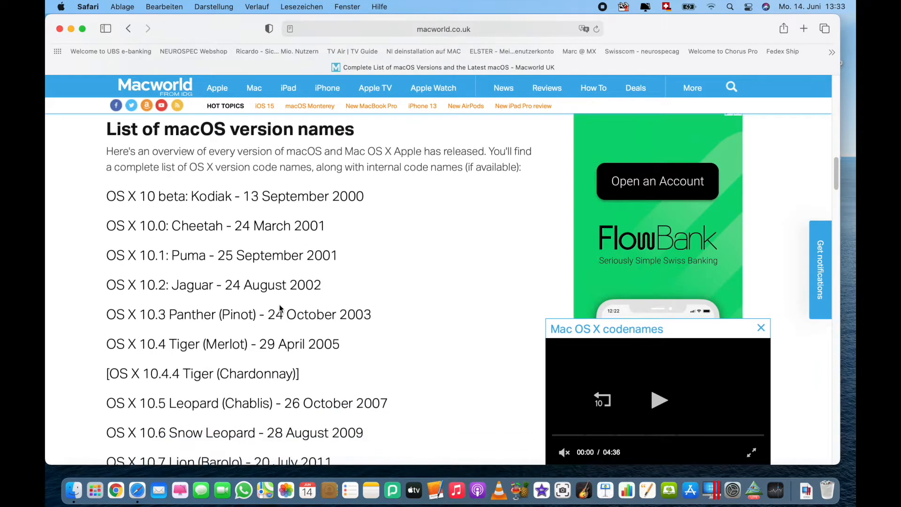
pyautogui.scroll(-2, 280, 304)
pyautogui.scroll(-2, 279, 304)
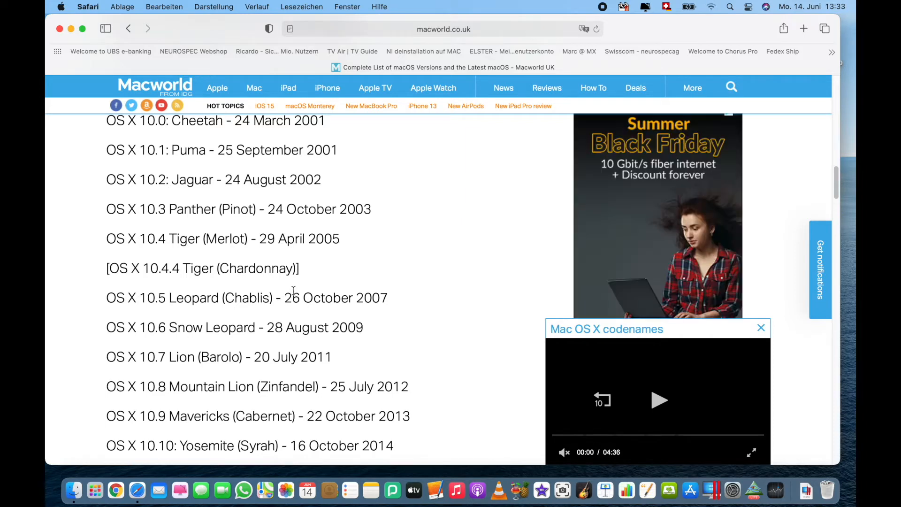
pyautogui.scroll(-2, 293, 289)
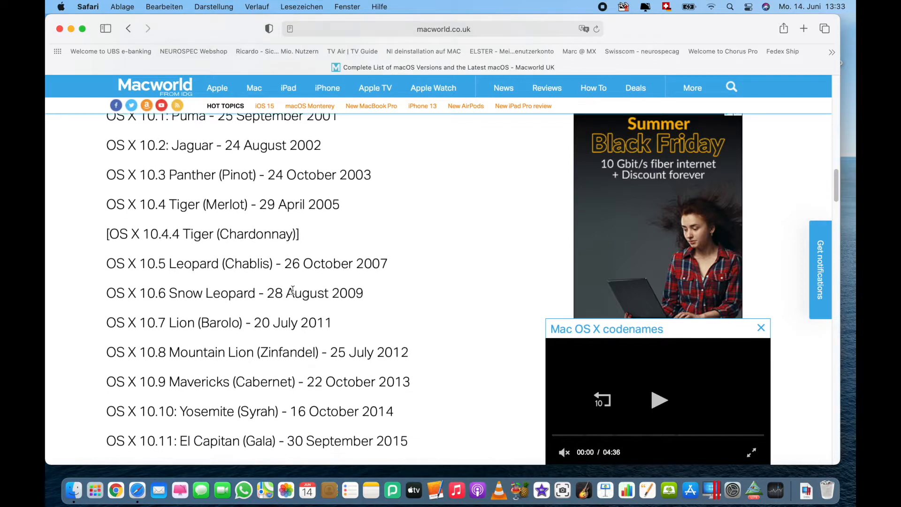
pyautogui.scroll(-3, 293, 290)
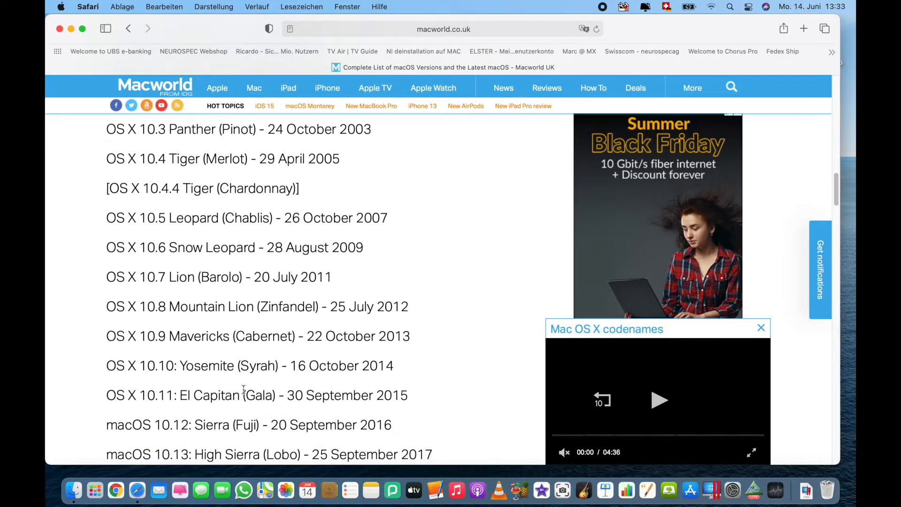
pyautogui.scroll(-6, 243, 391)
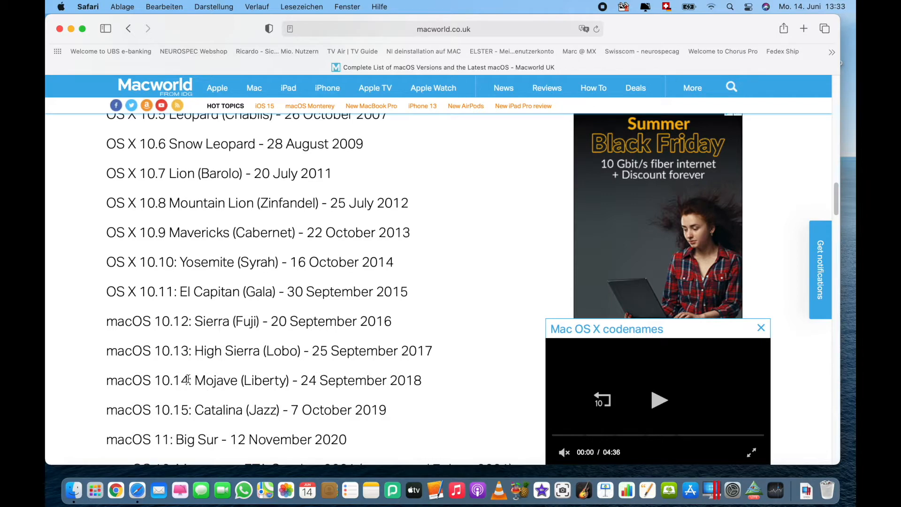
# Step: Highlight the version numbers of macOS Mojave, Catalina and Big Sur in the Macworld list one after another
pyautogui.moveTo(188, 379); pyautogui.dragTo(153, 378)
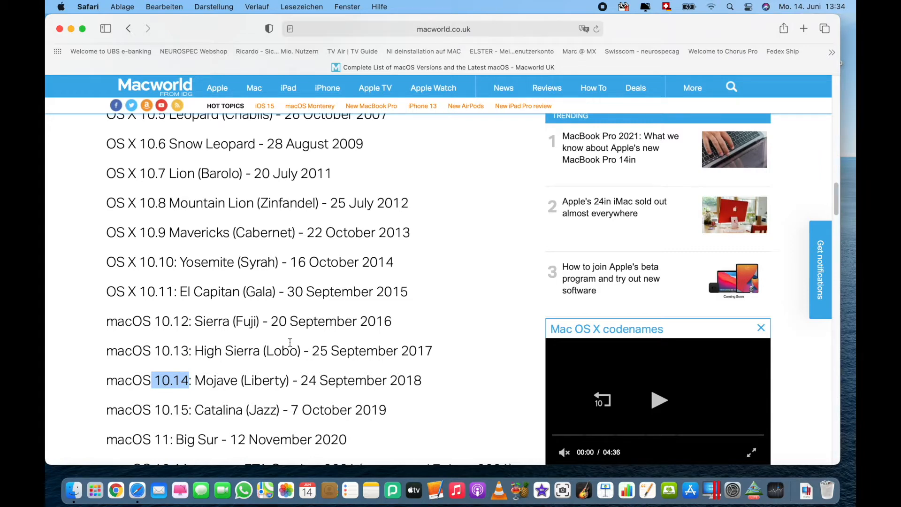
pyautogui.click(187, 410)
pyautogui.moveTo(187, 410); pyautogui.dragTo(153, 409)
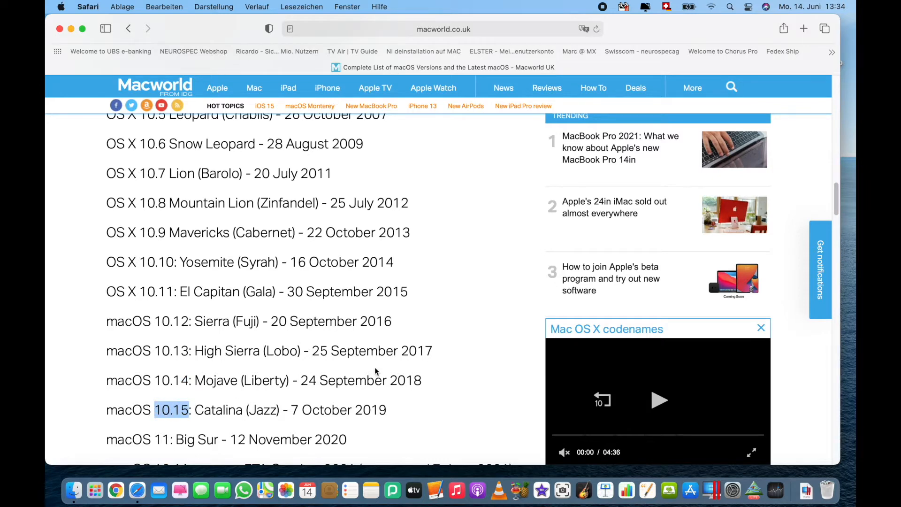
pyautogui.click(172, 439)
pyautogui.moveTo(171, 440); pyautogui.dragTo(132, 439)
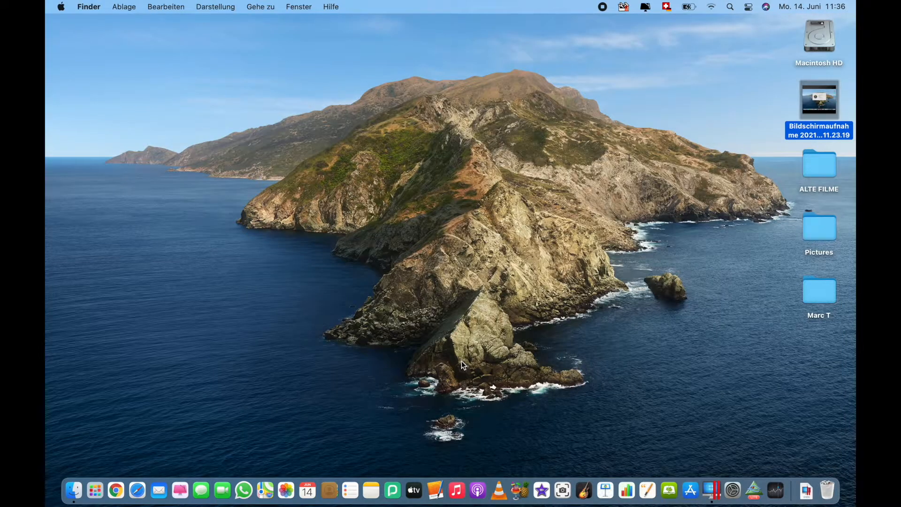
# Step: Open the parallels.com website in Safari
pyautogui.click(137, 490)
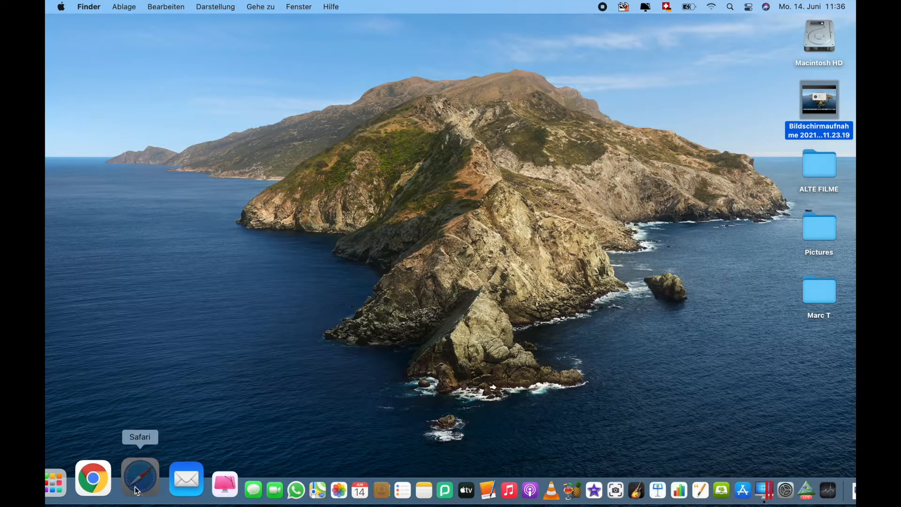
pyautogui.click(472, 29)
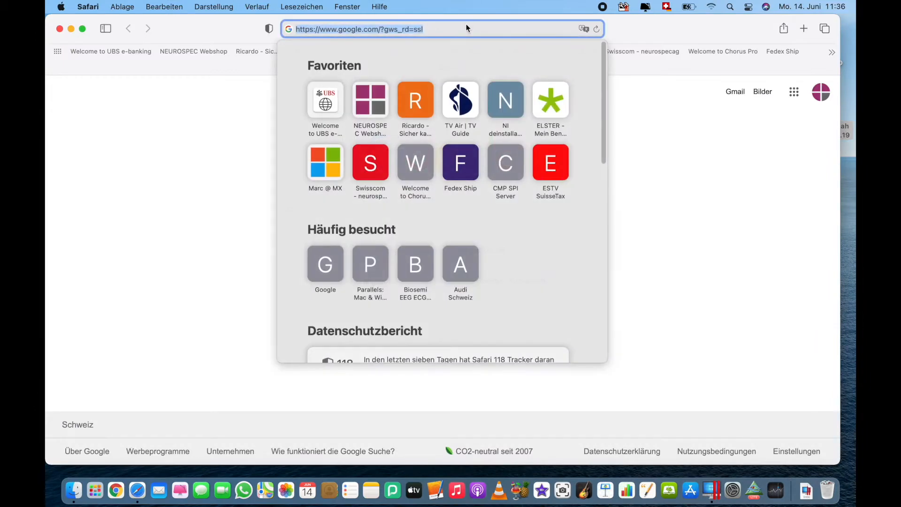
pyautogui.write('parall')
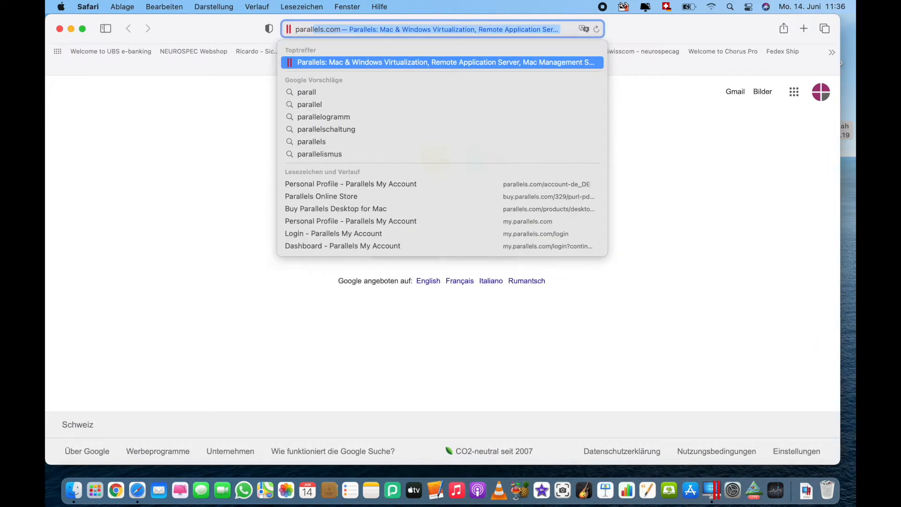
pyautogui.press('Return')
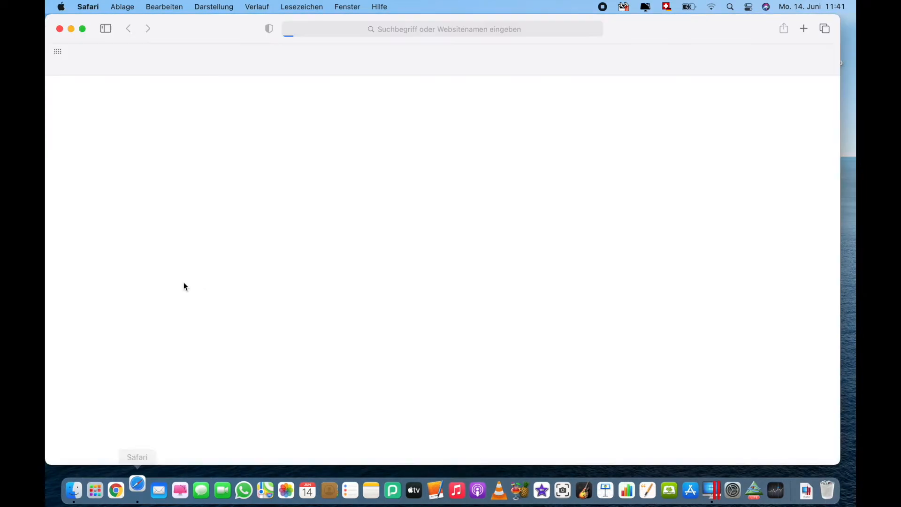
# Step: Search the web for "windows preview arm"
pyautogui.click(405, 31)
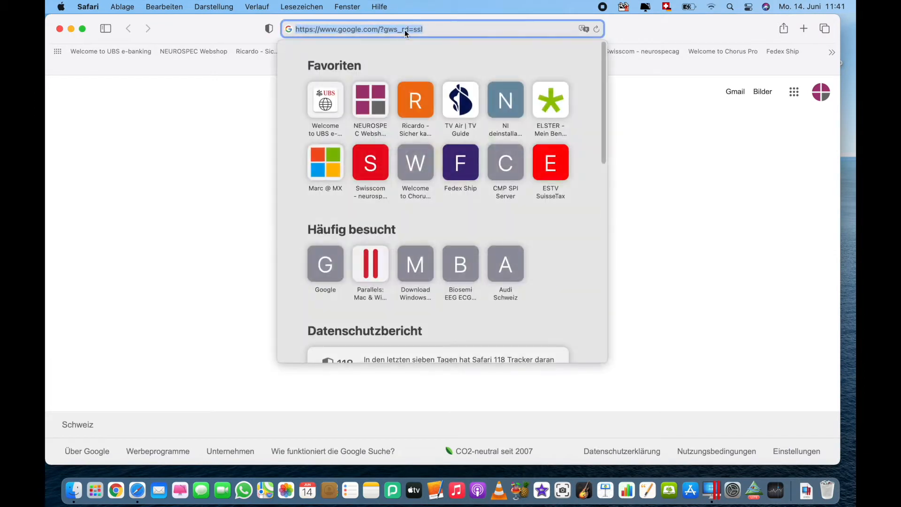
pyautogui.press('BackSpace')
pyautogui.write('windows ')
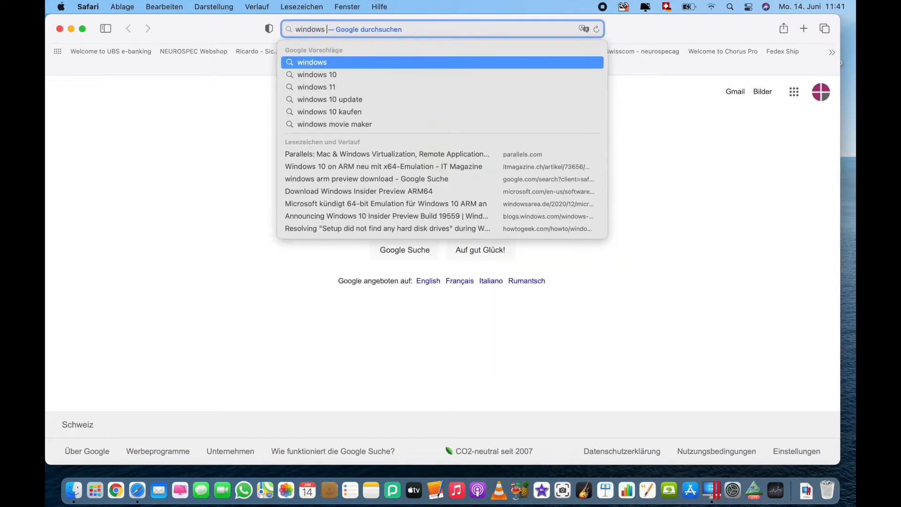
pyautogui.write('preview a')
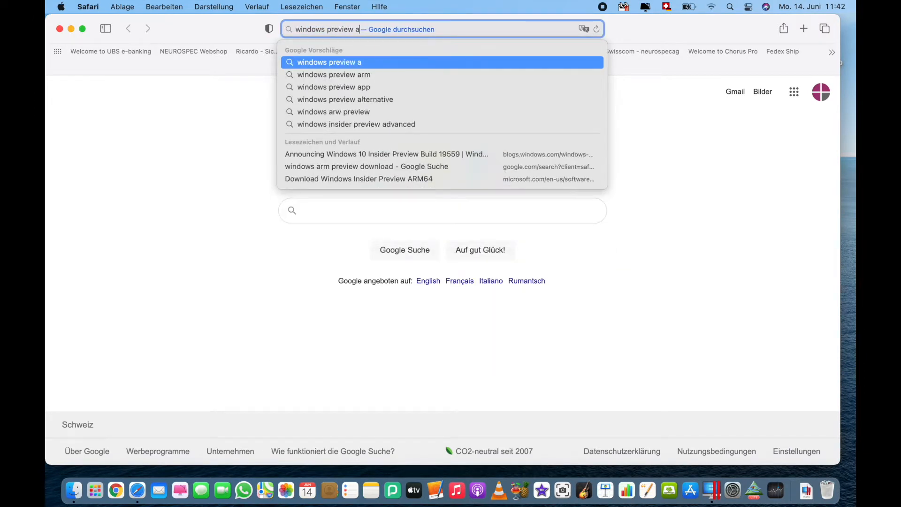
pyautogui.write('rm')
pyautogui.press('Return')
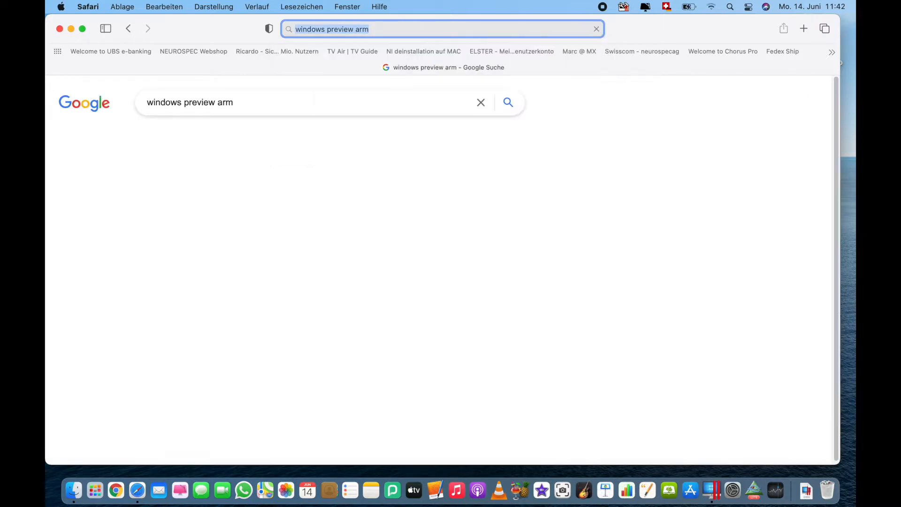
pyautogui.click(403, 30)
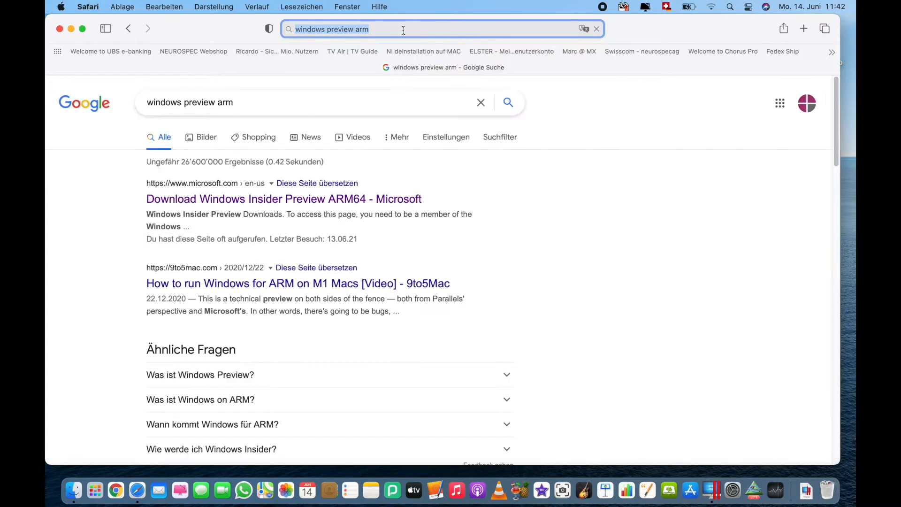
# Step: Sign in on Microsoft's Windows Insider Preview ARM64 page and go to the Windows 10 Client ARM64 Build 21354 download
pyautogui.click(237, 201)
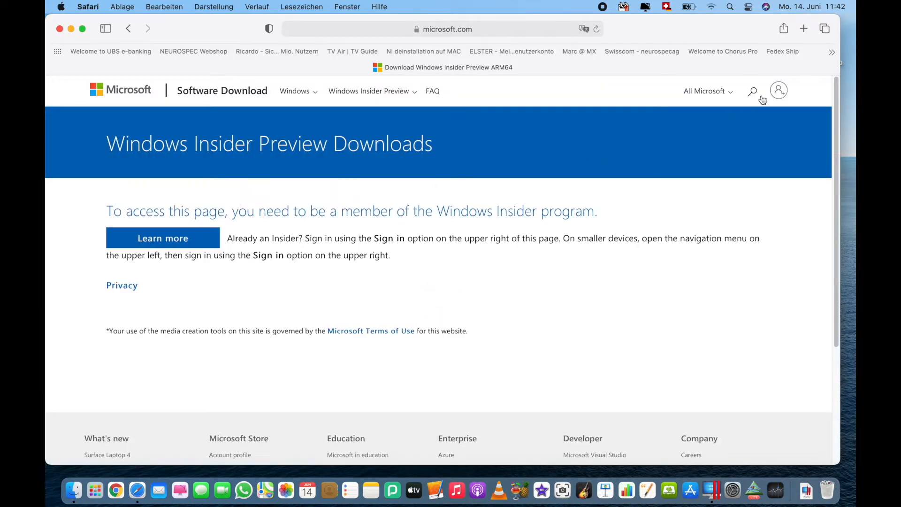
pyautogui.click(777, 92)
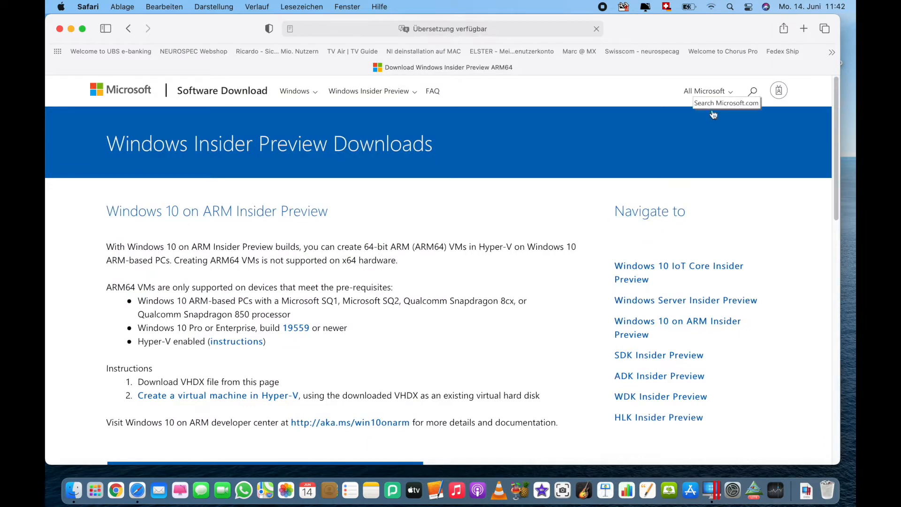
pyautogui.scroll(-1, 391, 301)
pyautogui.scroll(-4, 390, 301)
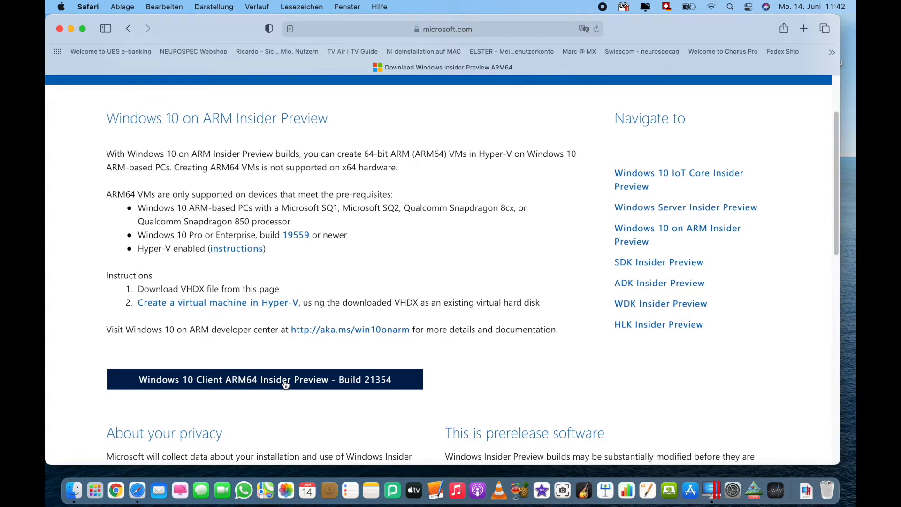
# Step: Minimize the browser and show the downloaded Windows 10 Insider Preview ARM64 VHDX file in the Downloads folder in Finder
pyautogui.click(73, 30)
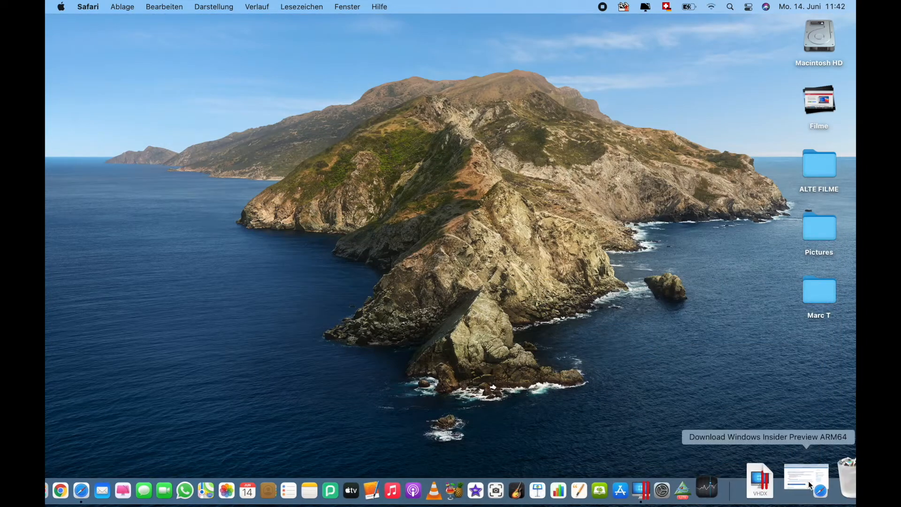
pyautogui.rightClick(785, 478)
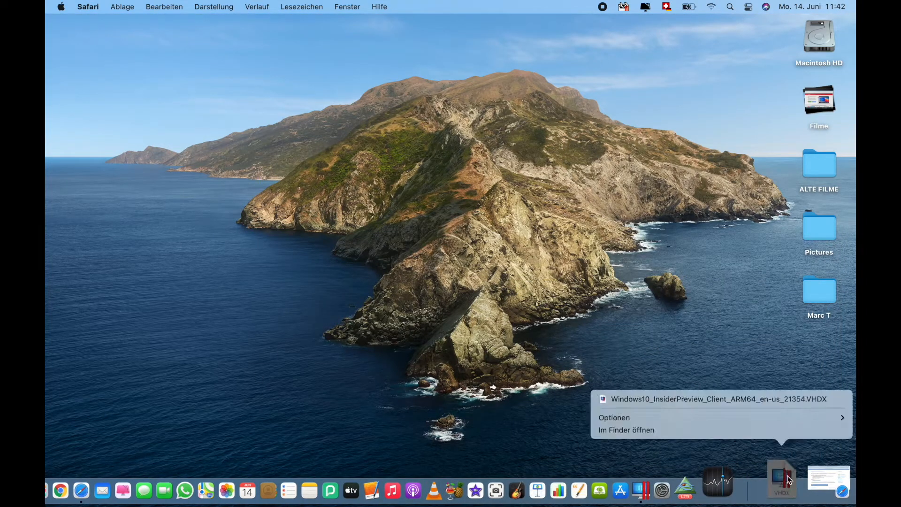
pyautogui.click(636, 431)
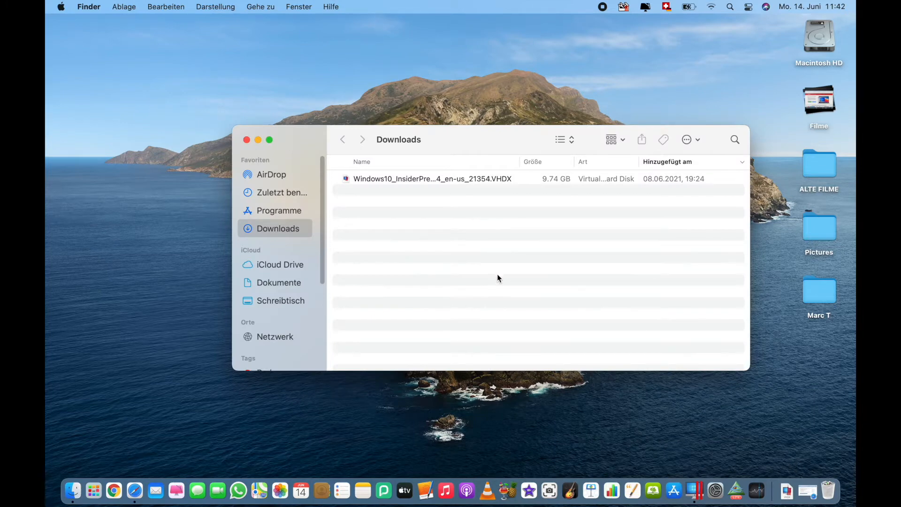
pyautogui.moveTo(479, 134); pyautogui.dragTo(394, 99)
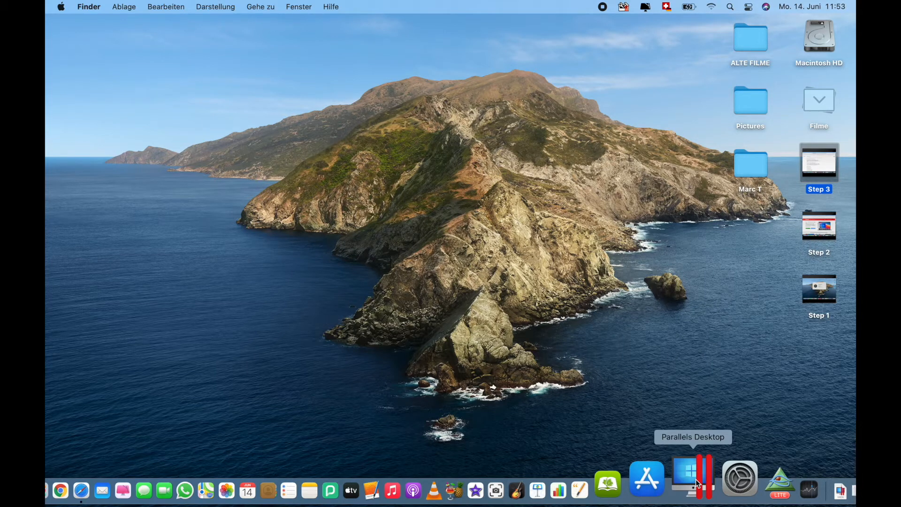
# Step: Switch to Parallels Desktop and start a new virtual machine that installs Windows or another OS from a DVD or image file
pyautogui.click(695, 480)
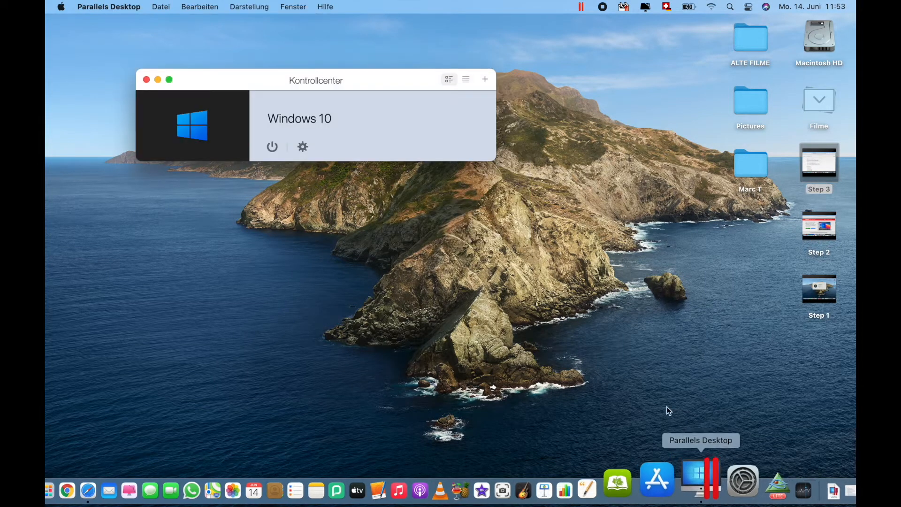
pyautogui.moveTo(181, 100)
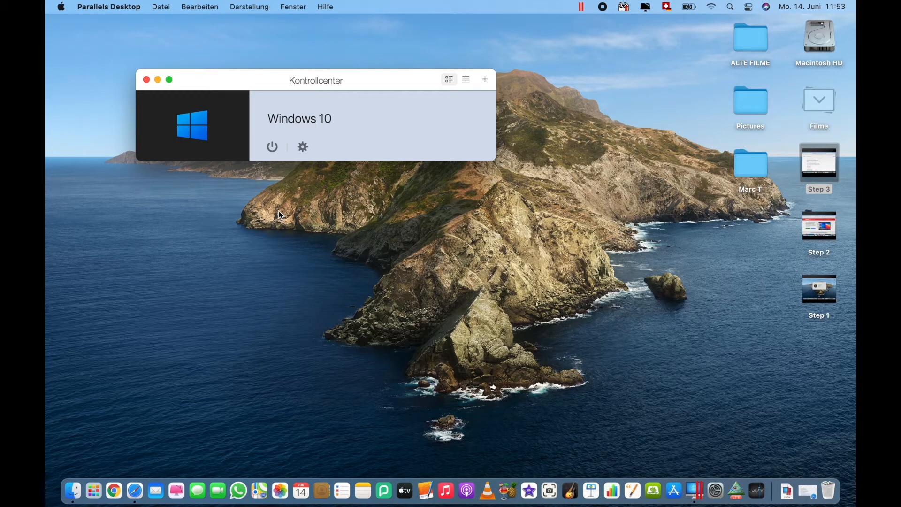
pyautogui.click(162, 8)
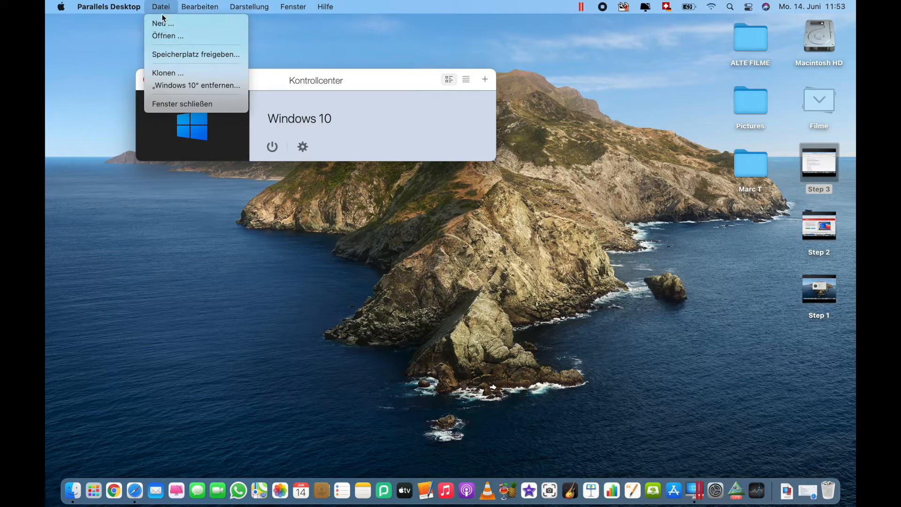
pyautogui.click(160, 25)
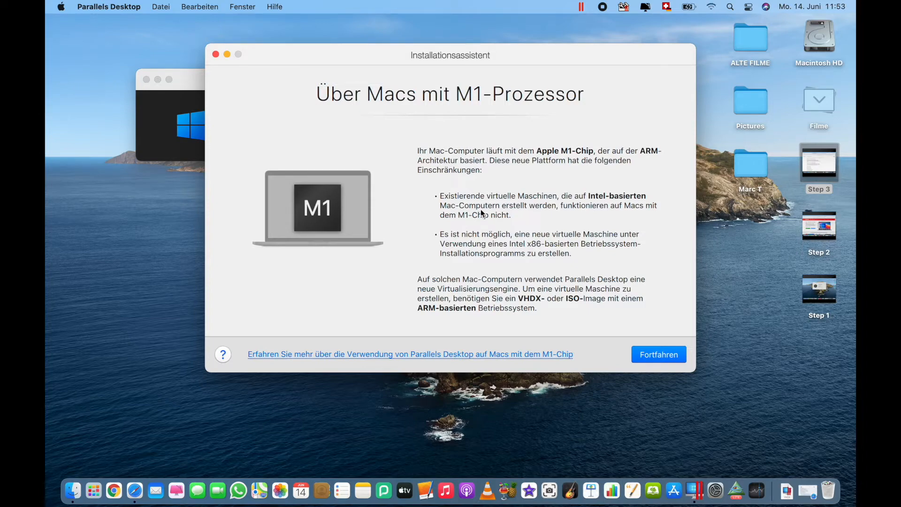
pyautogui.click(656, 356)
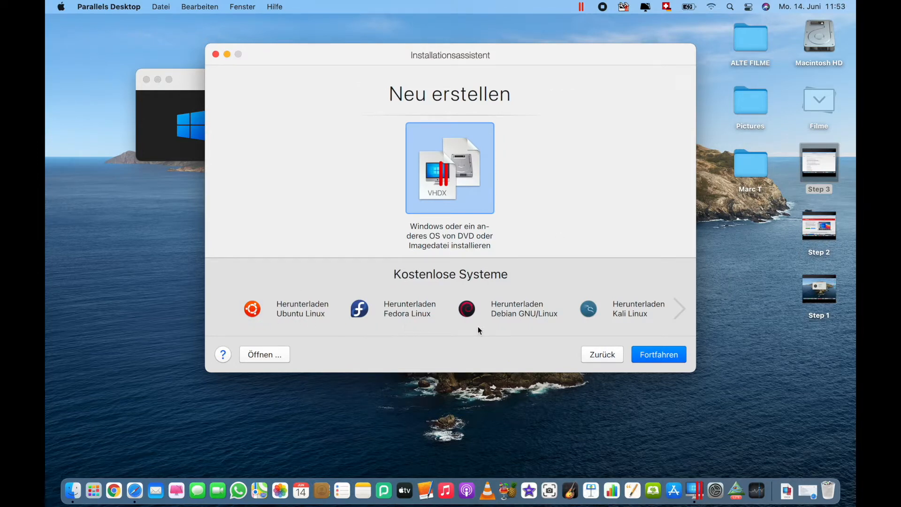
pyautogui.click(684, 312)
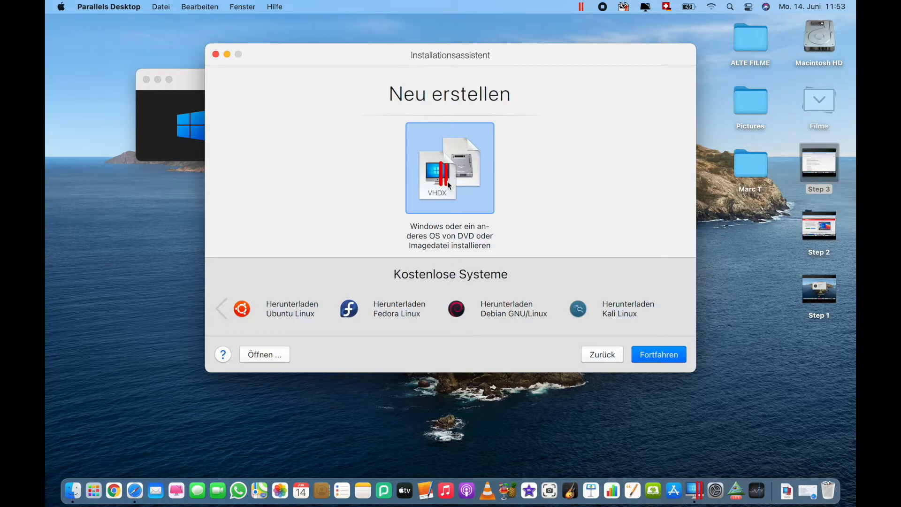
pyautogui.click(664, 359)
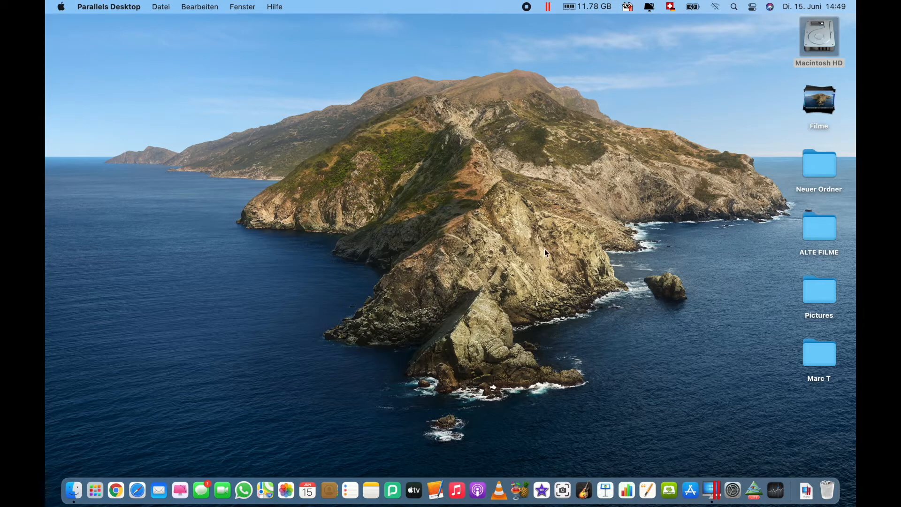
# Step: Open the Parallels Desktop Control Center showing the Windows 10 virtual machine
pyautogui.click(549, 9)
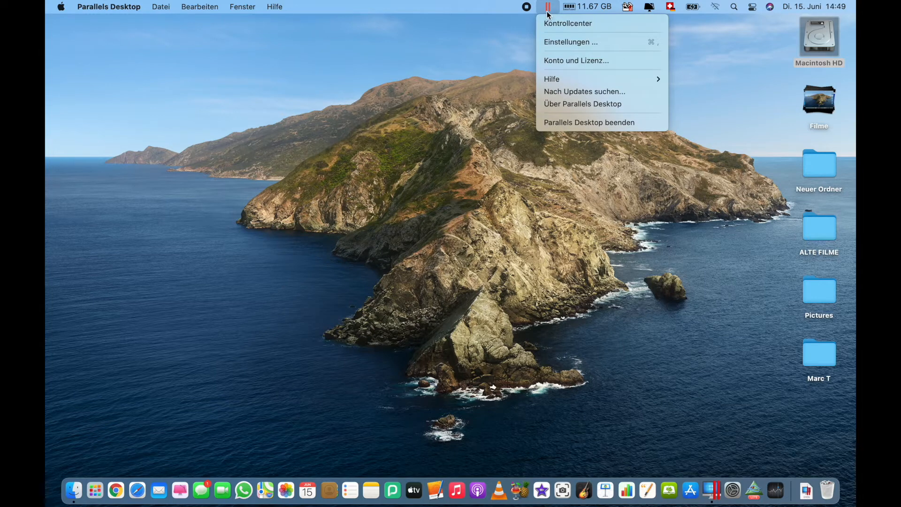
pyautogui.click(555, 23)
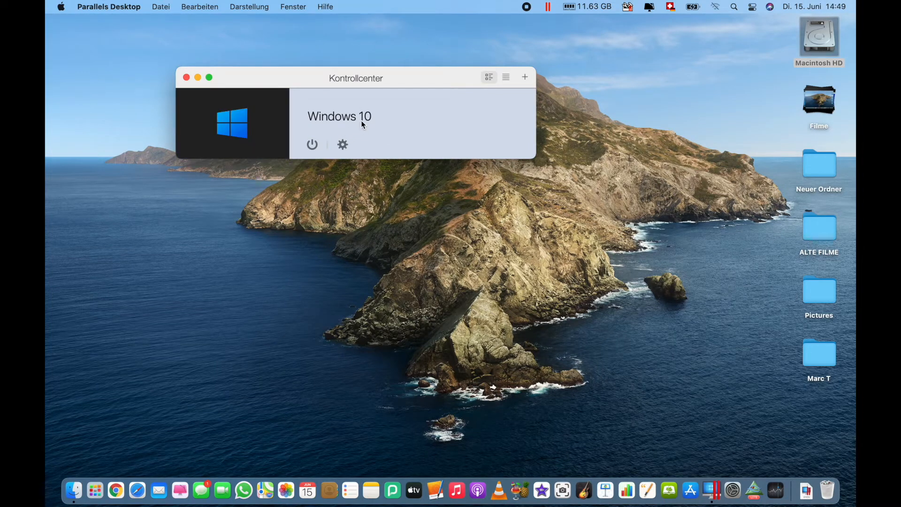
# Step: Open the Windows 10 virtual machine's configuration and look through its general, options, hardware, security and backup settings
pyautogui.click(343, 145)
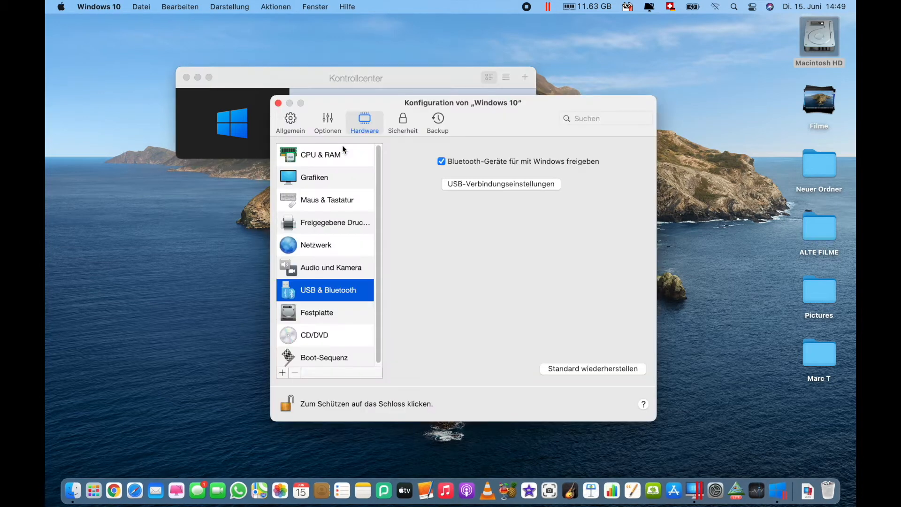
pyautogui.click(290, 126)
pyautogui.click(324, 127)
pyautogui.click(362, 131)
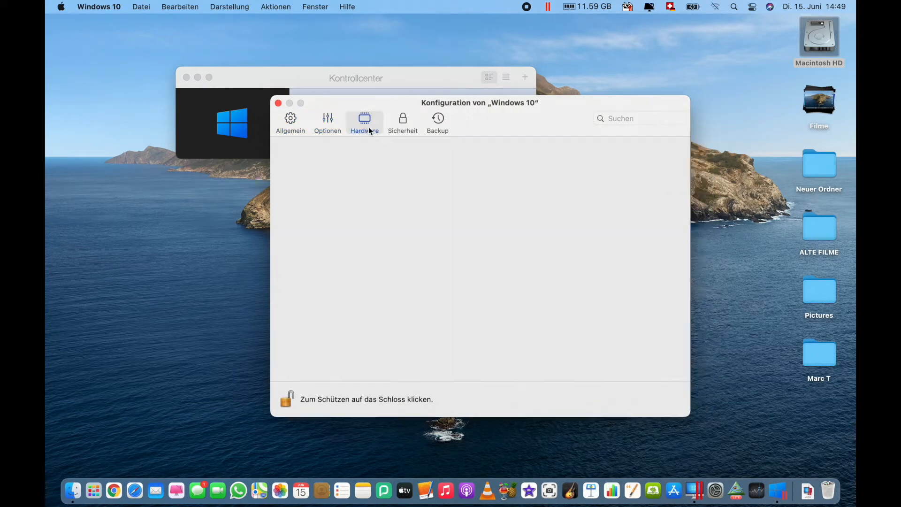
pyautogui.click(403, 126)
pyautogui.click(434, 127)
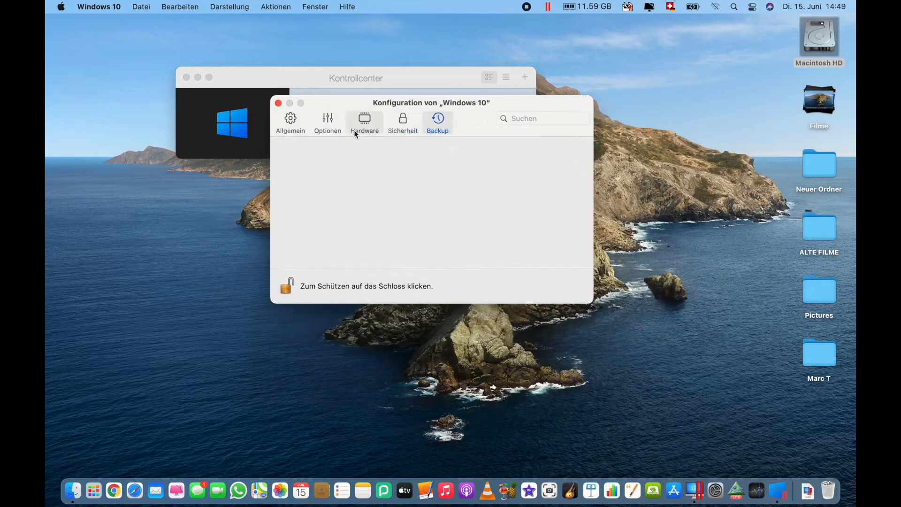
# Step: Configure the Windows 10 virtual machine for the "Nur Spiele" usage profile in its general settings
pyautogui.click(291, 124)
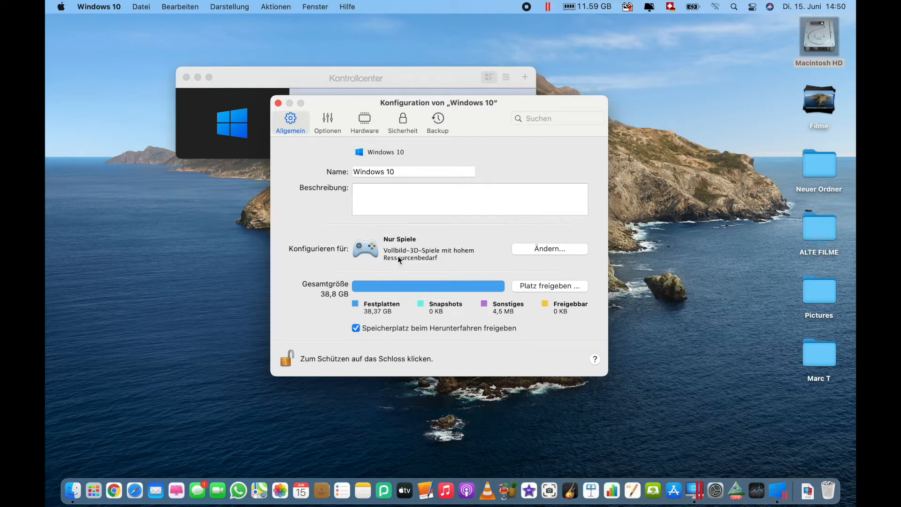
pyautogui.click(530, 251)
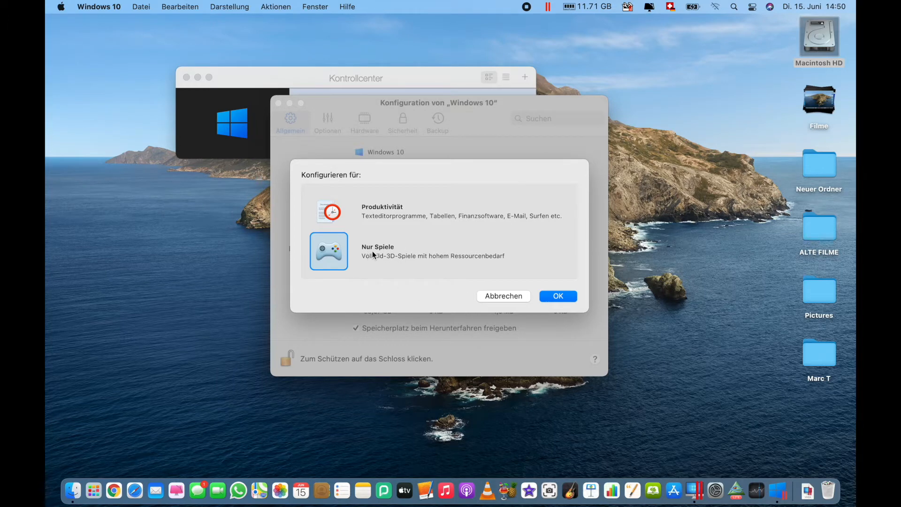
pyautogui.click(554, 296)
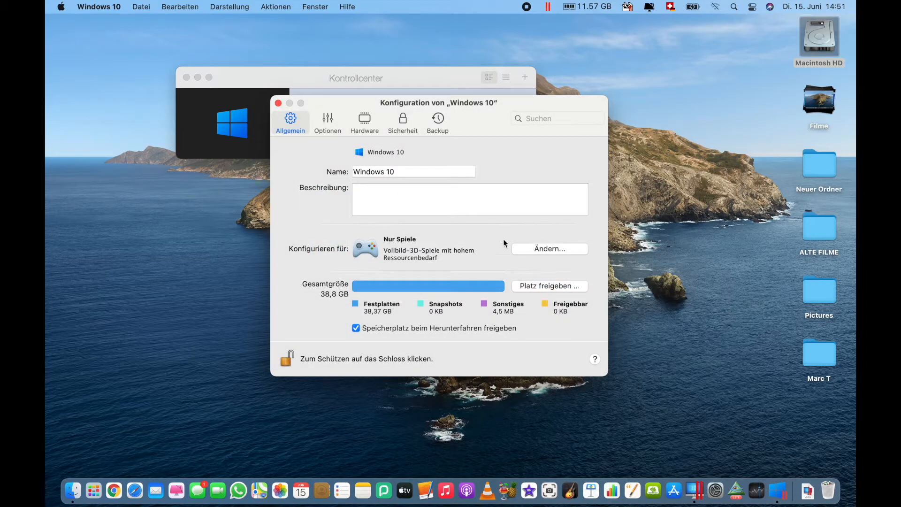
# Step: Set the virtual machine's processors to 4 (Empfohlen) and keep its memory at 8192 MB
pyautogui.click(371, 128)
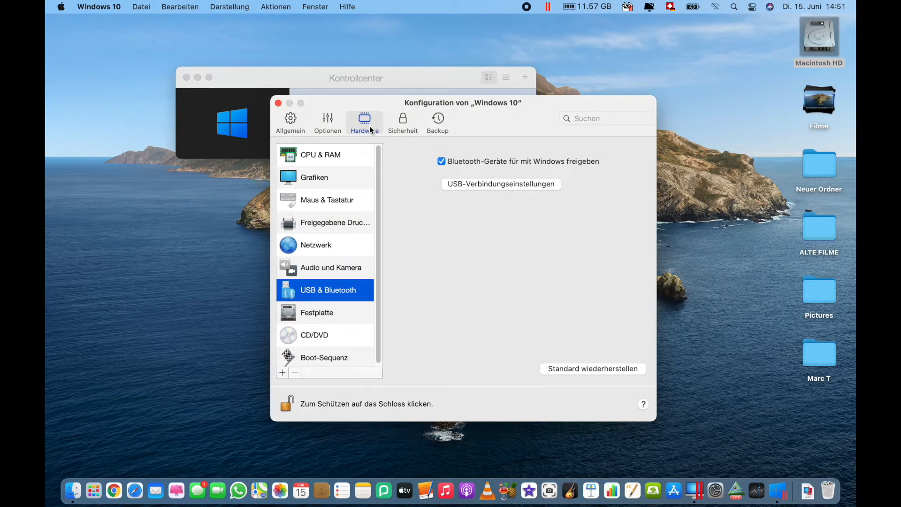
pyautogui.click(311, 156)
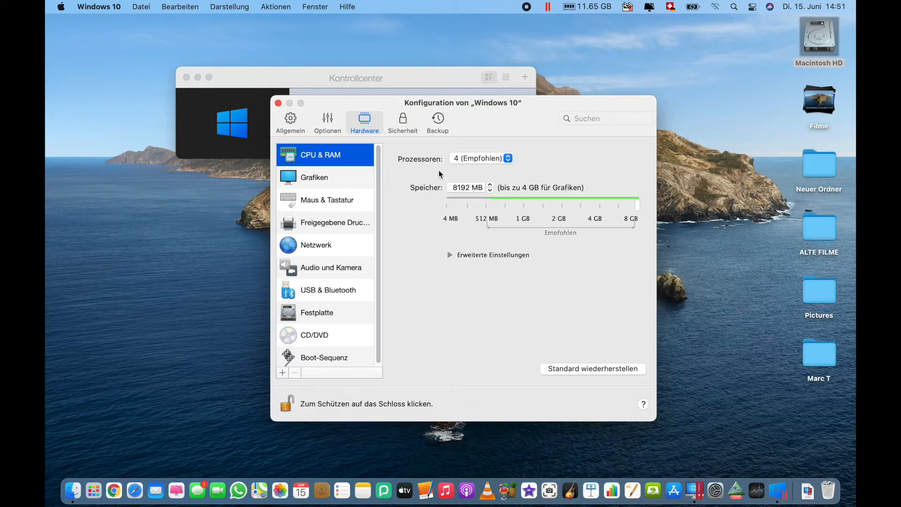
pyautogui.click(508, 159)
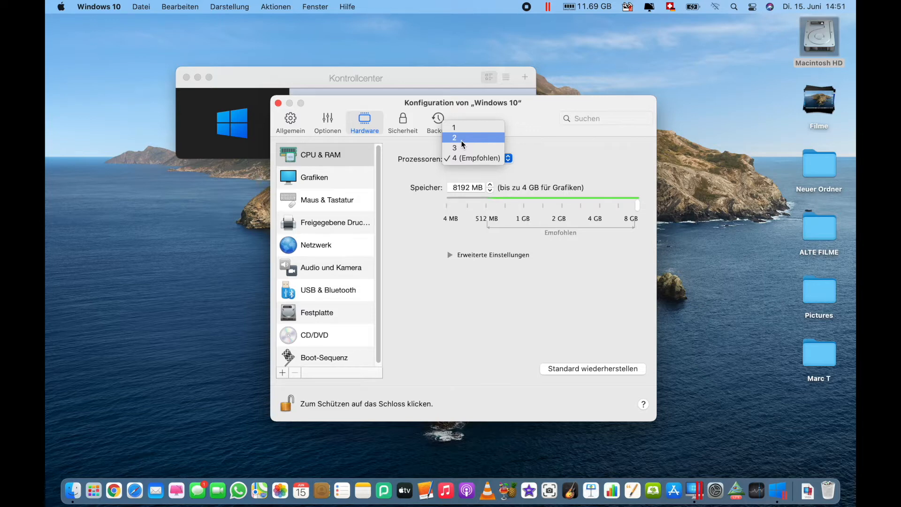
pyautogui.click(458, 160)
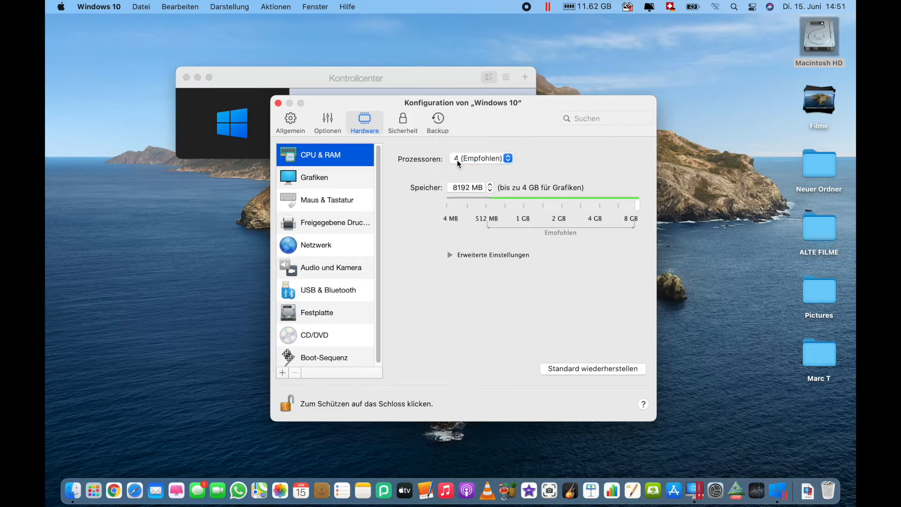
pyautogui.click(491, 188)
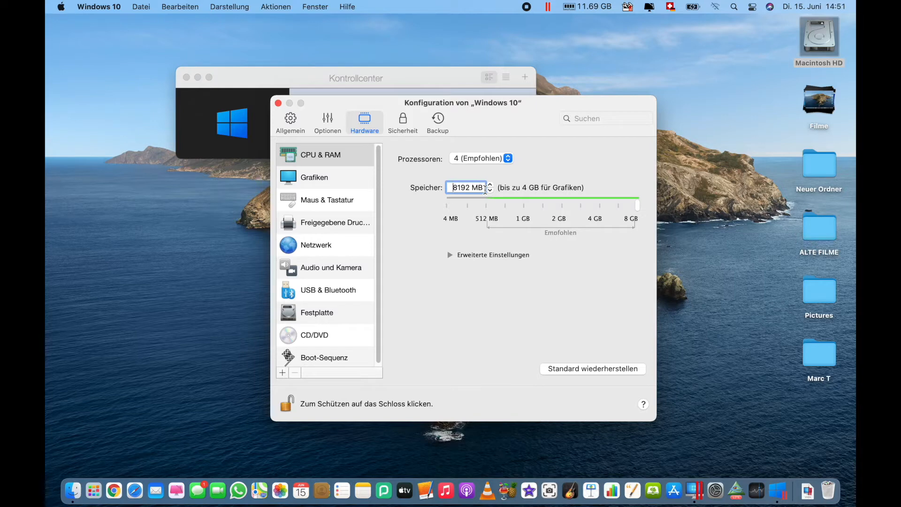
# Step: Examine the virtual machine's security settings, including the option that isolates Windows from the Mac
pyautogui.click(402, 123)
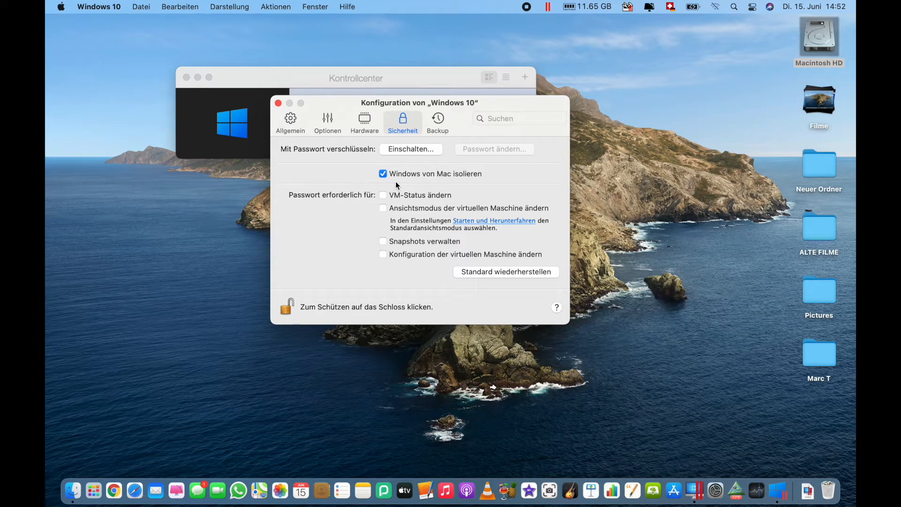
pyautogui.click(808, 43)
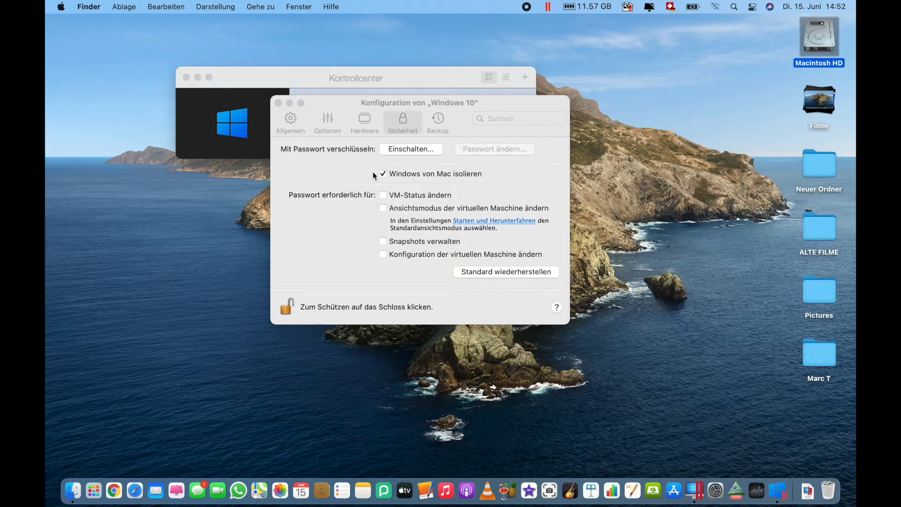
pyautogui.moveTo(227, 126)
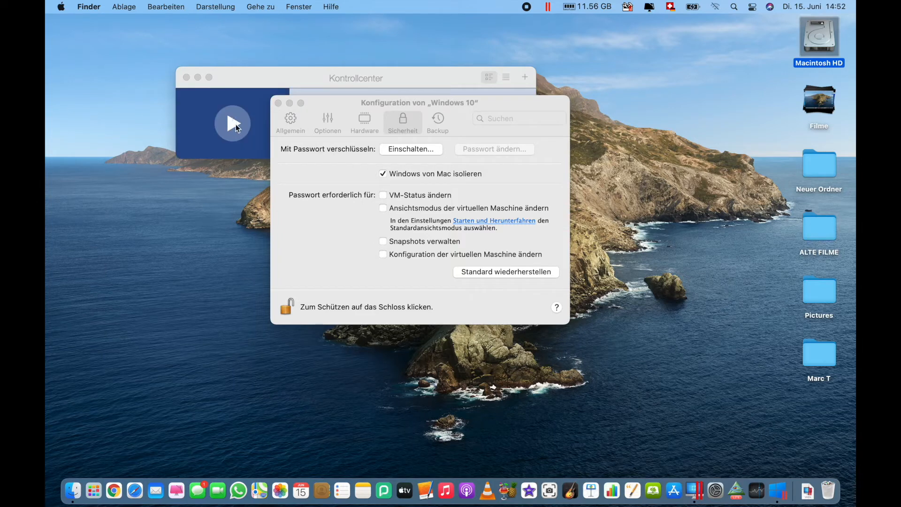
pyautogui.click(235, 124)
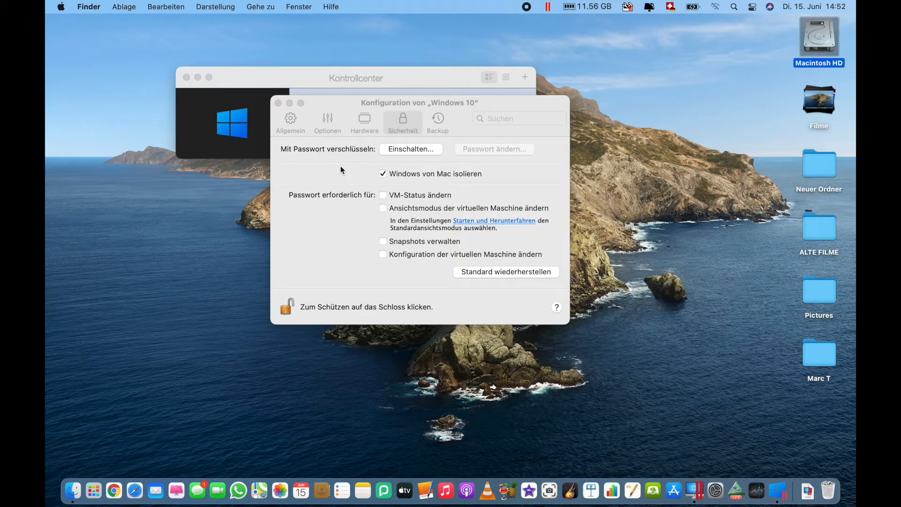
# Step: Add a permanent USB device assignment connecting RECEIVER02 to the own Mac, and lock the Parallels Desktop preferences
pyautogui.click(372, 130)
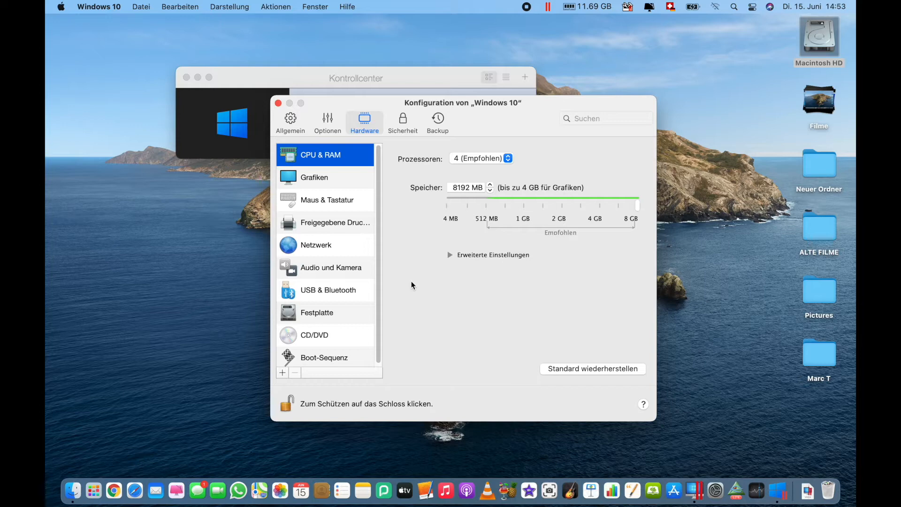
pyautogui.click(338, 294)
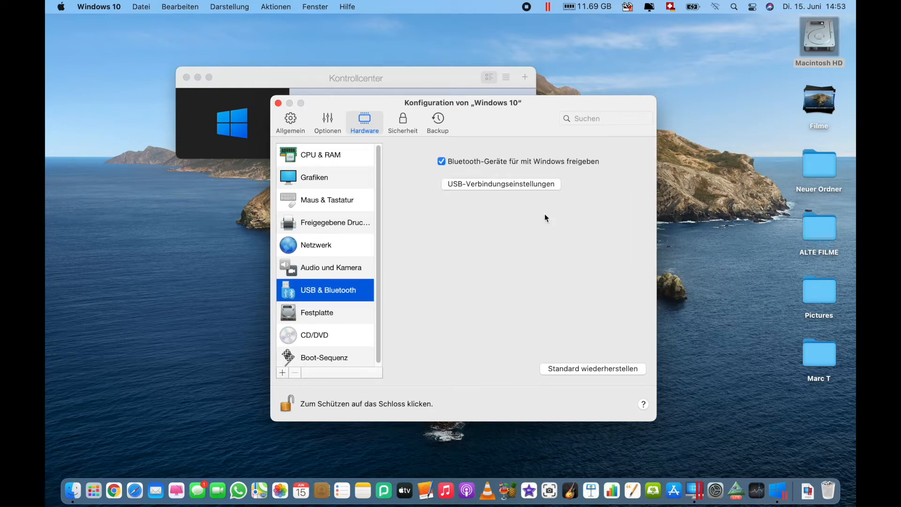
pyautogui.click(538, 185)
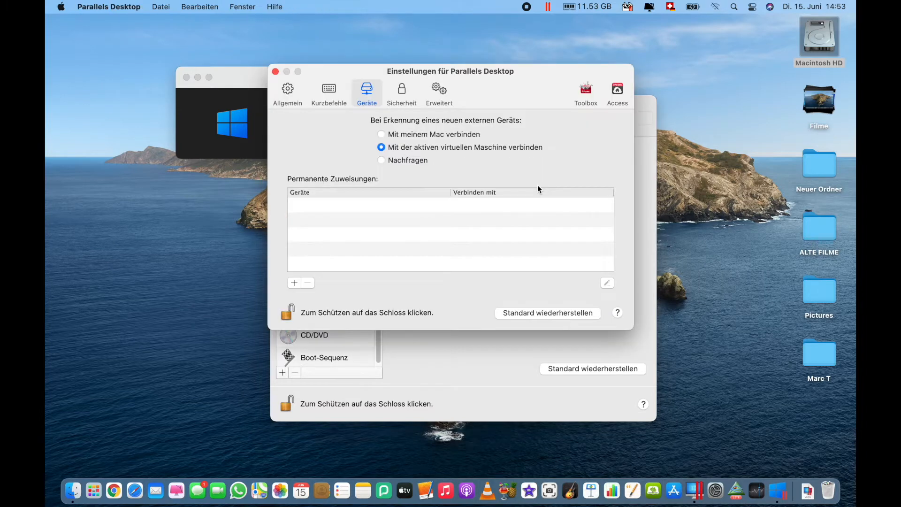
pyautogui.click(294, 283)
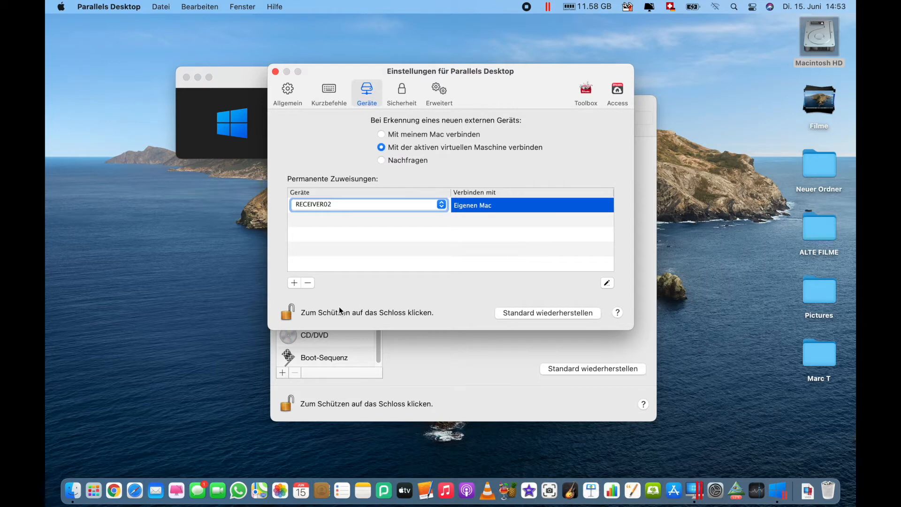
pyautogui.click(334, 103)
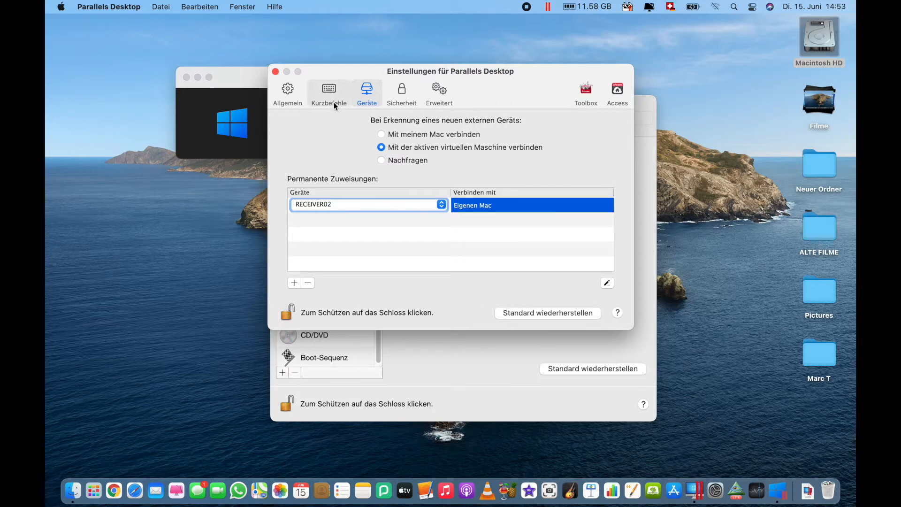
pyautogui.click(368, 101)
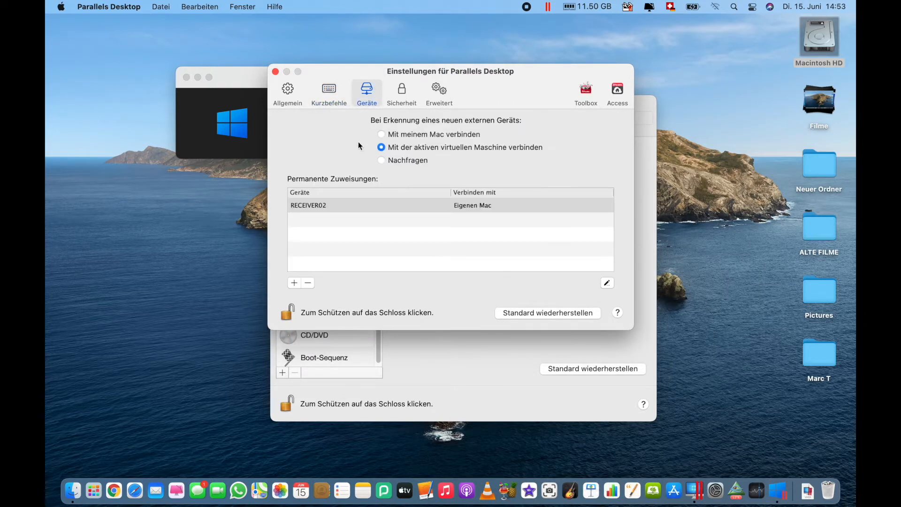
pyautogui.click(287, 310)
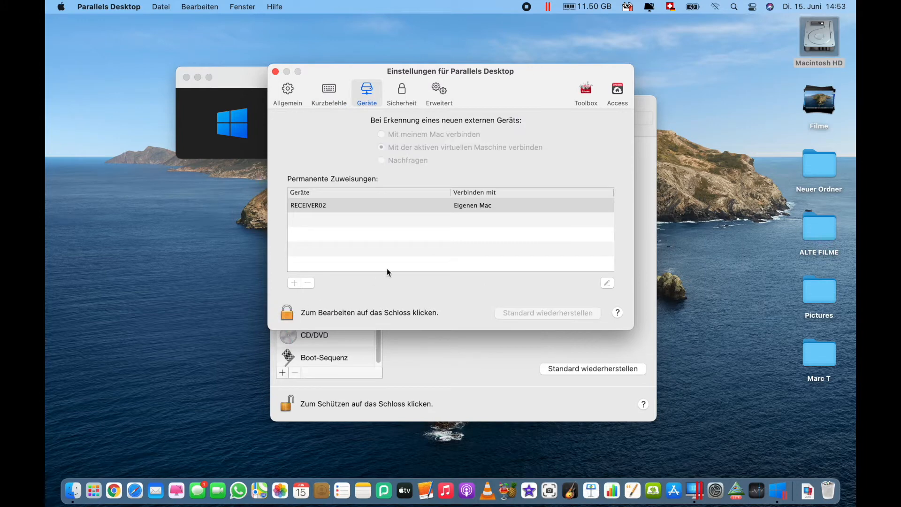
# Step: Look through the general, shortcuts, devices, security and advanced sections of the Parallels Desktop preferences
pyautogui.click(288, 92)
pyautogui.click(328, 96)
pyautogui.click(364, 100)
pyautogui.click(401, 94)
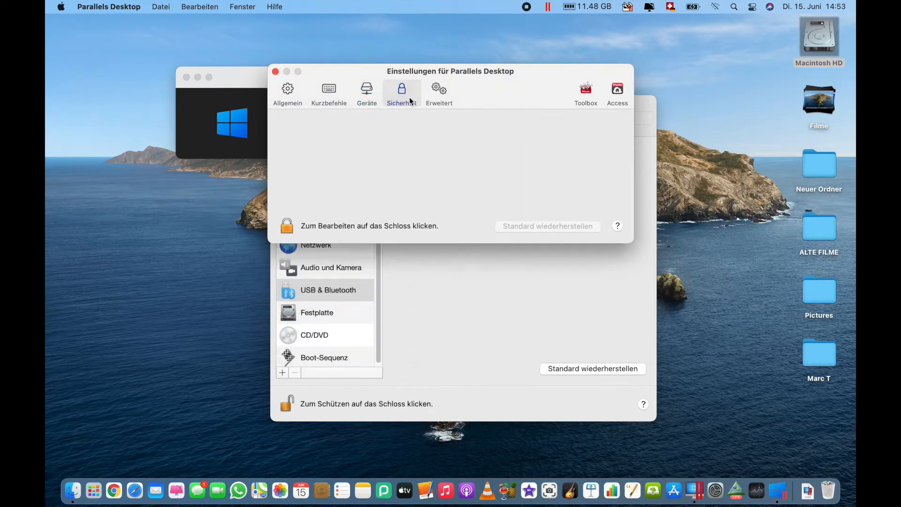
pyautogui.click(440, 96)
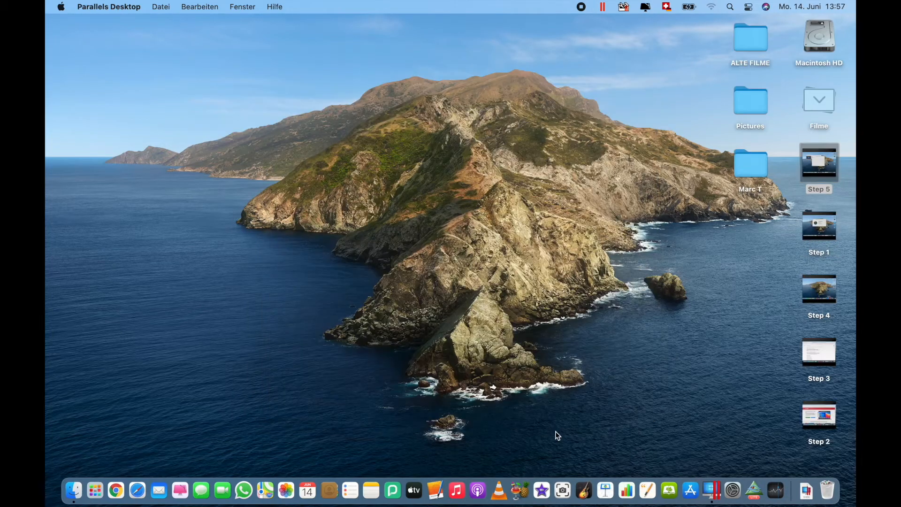
# Step: Open Parallels Desktop, start the Windows 10 virtual machine and sign in to Windows with the account PIN
pyautogui.click(713, 485)
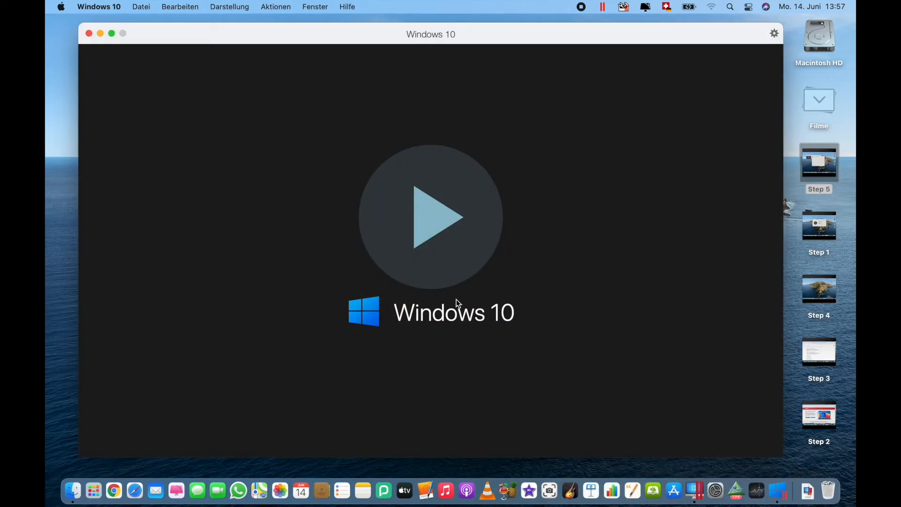
pyautogui.click(424, 223)
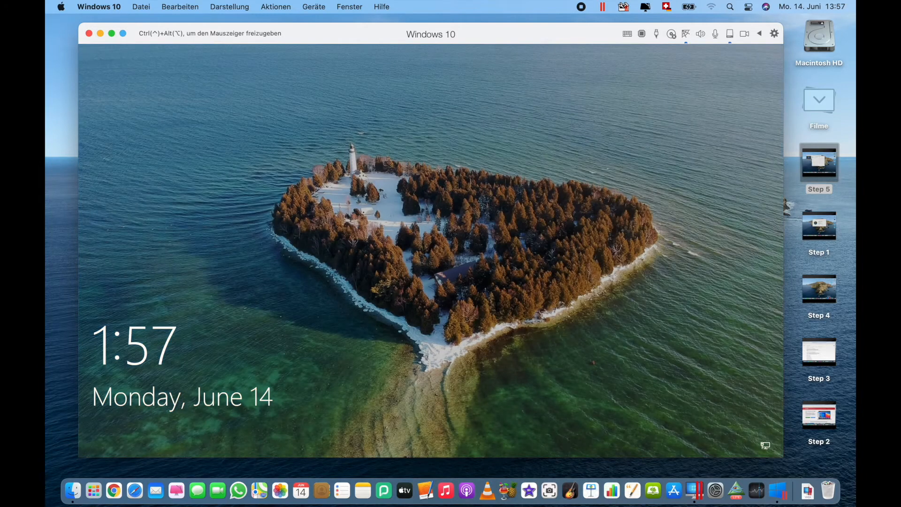
pyautogui.click(450, 285)
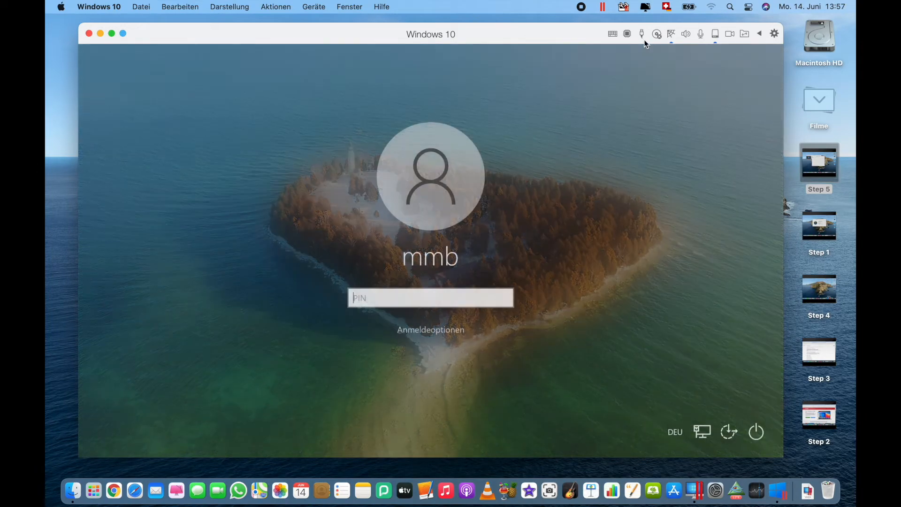
pyautogui.write('••••')
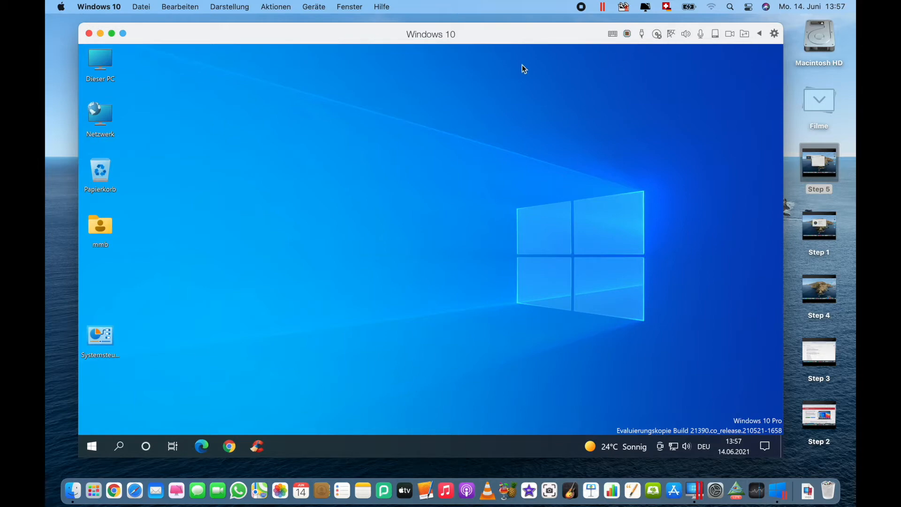
# Step: Open the Windows settings and check the Windows Update and activation status
pyautogui.click(89, 443)
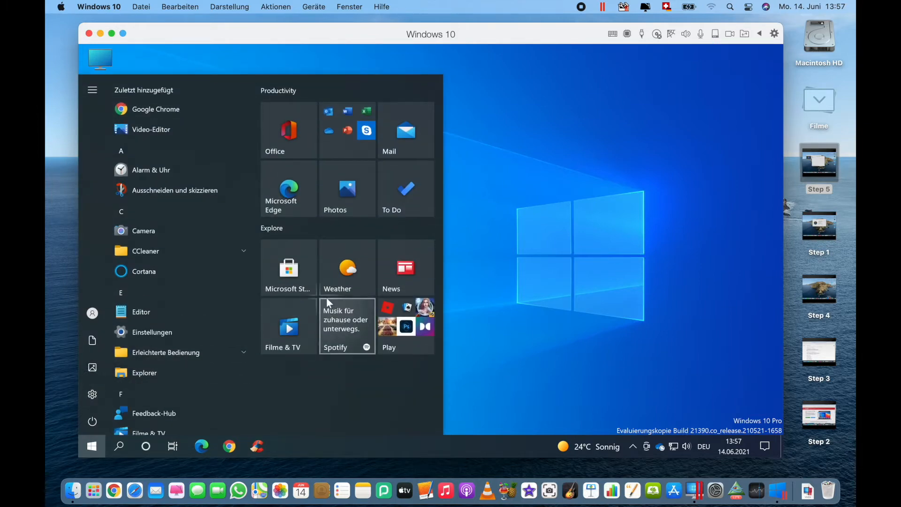
pyautogui.click(98, 395)
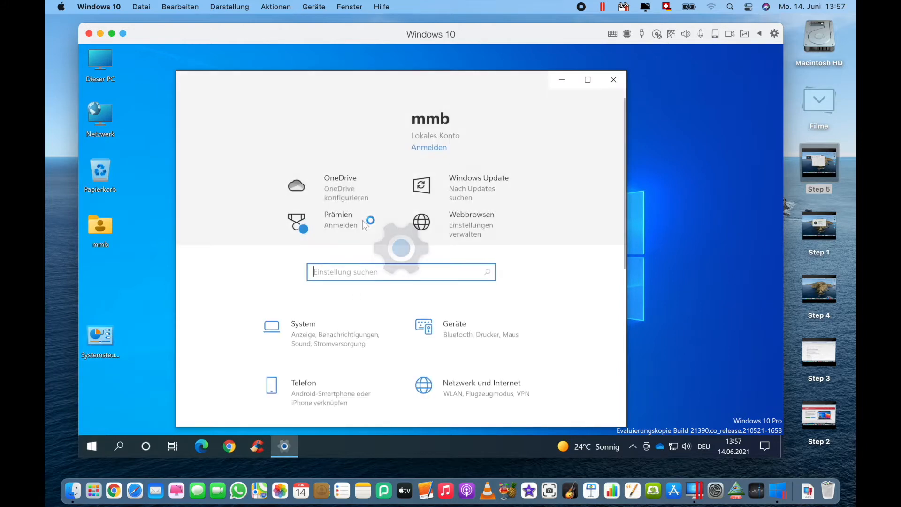
pyautogui.click(474, 185)
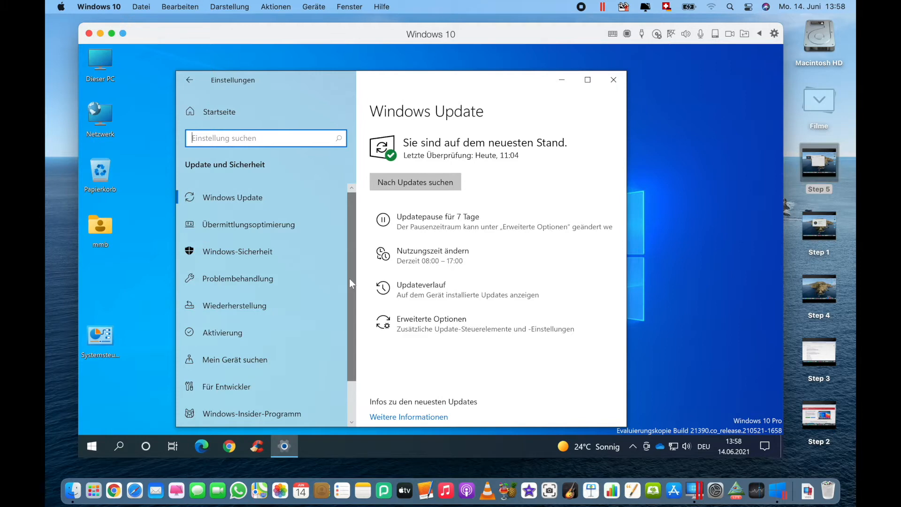
pyautogui.click(217, 338)
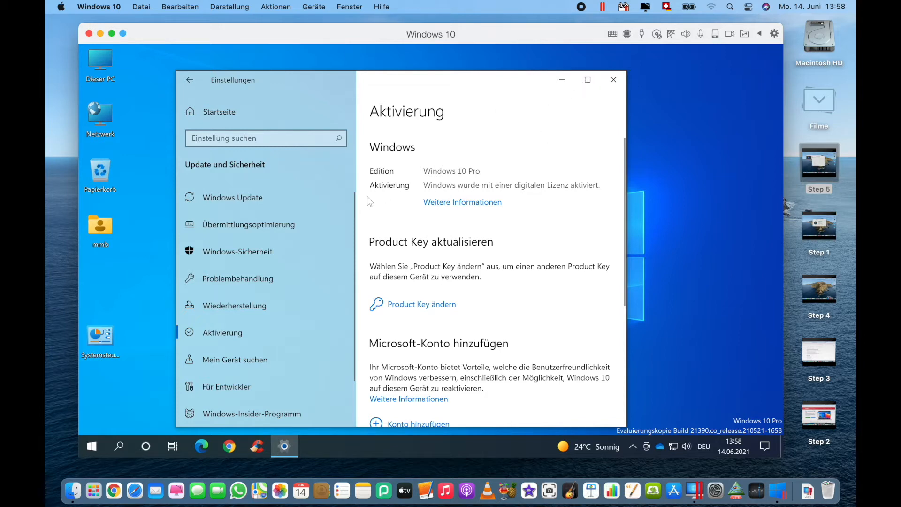
# Step: Close the Windows settings and move the Systemsteuerung desktop icon directly below the user folder icon
pyautogui.click(190, 81)
pyautogui.scroll(-4, 368, 342)
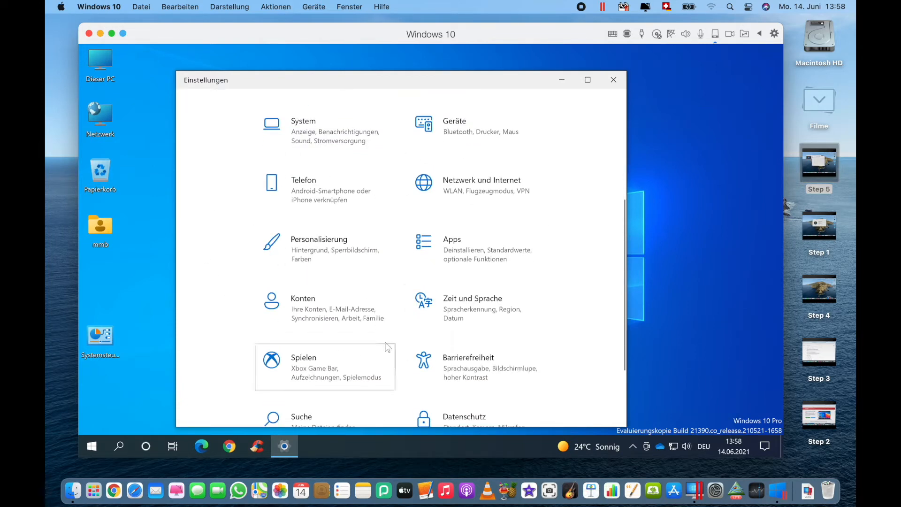
pyautogui.click(614, 79)
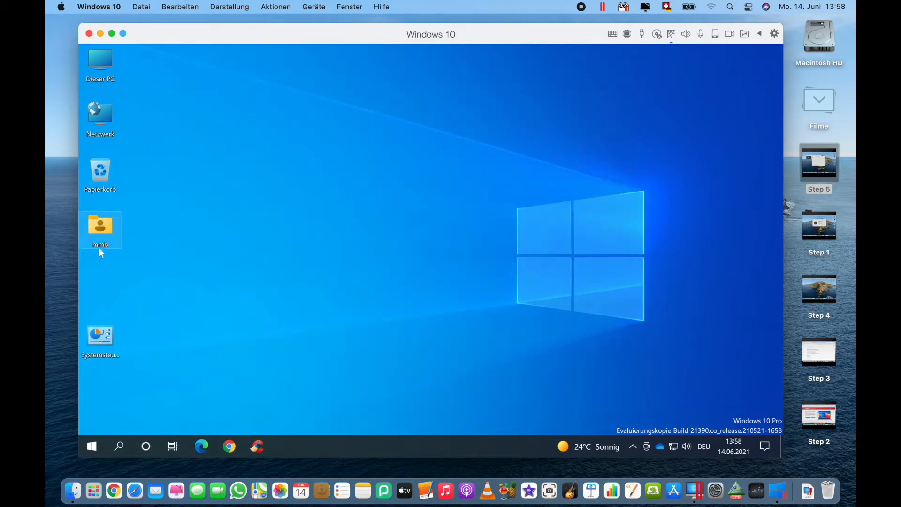
pyautogui.moveTo(117, 346); pyautogui.dragTo(105, 275)
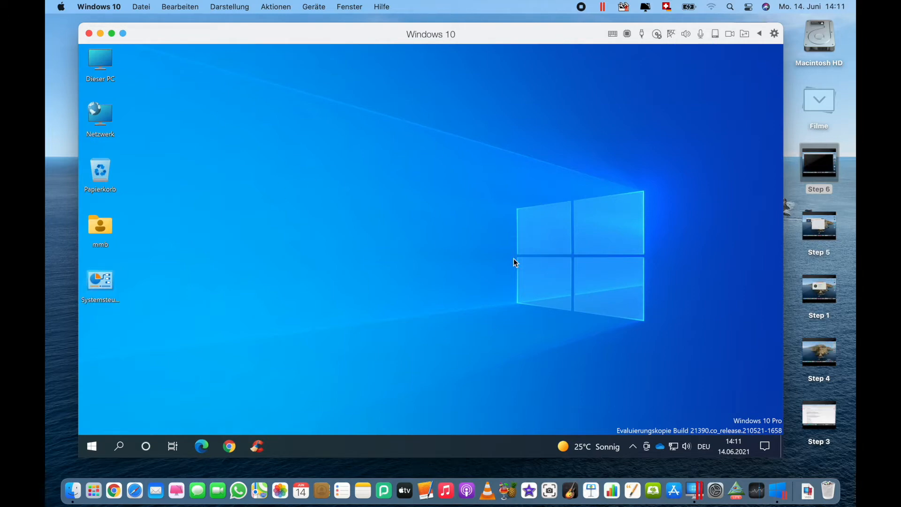
# Step: Open Microsoft Edge in Windows and go to the download page of biosemi.com
pyautogui.click(201, 446)
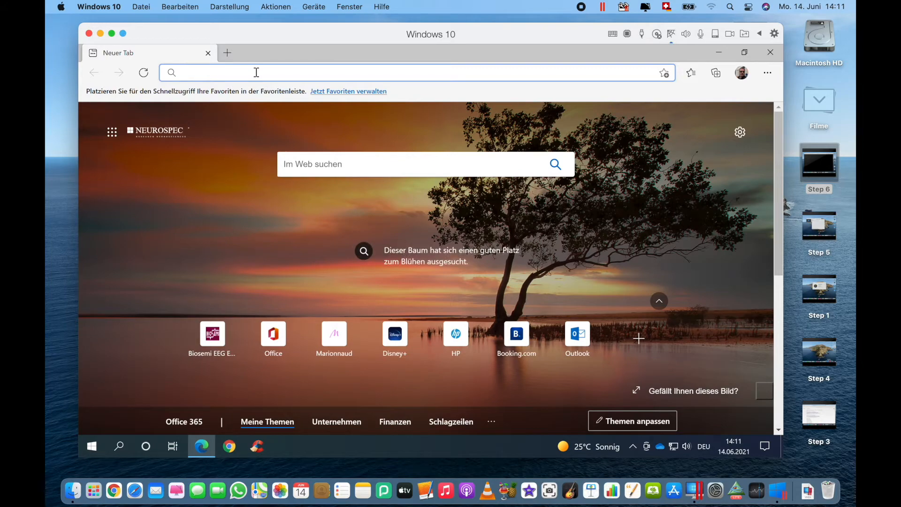
pyautogui.write('biosem')
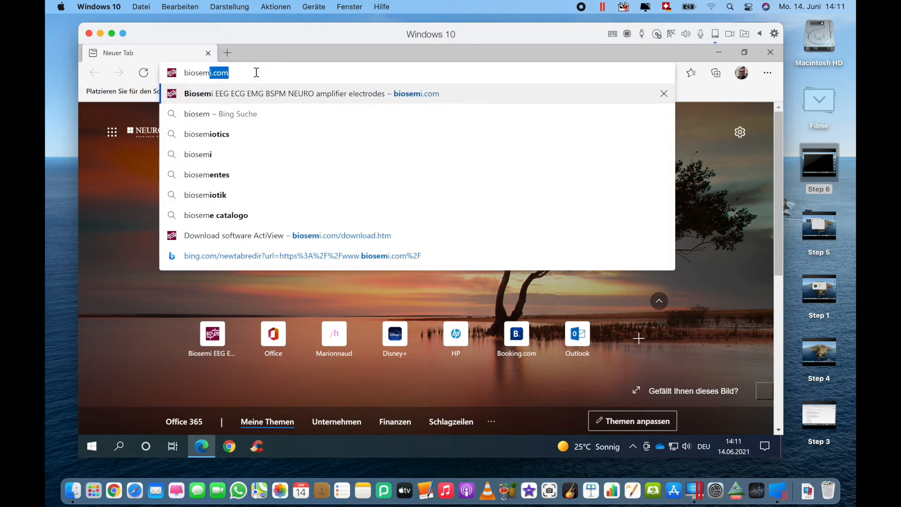
pyautogui.press('Return')
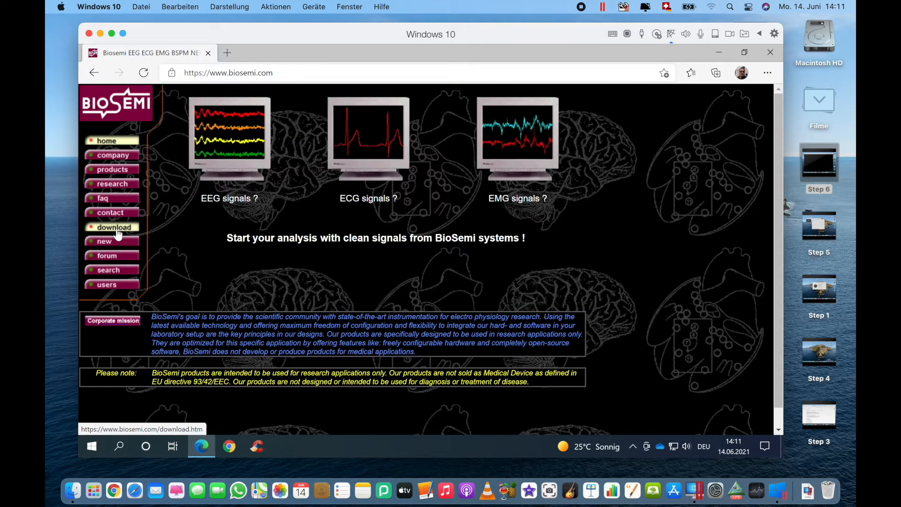
pyautogui.click(117, 230)
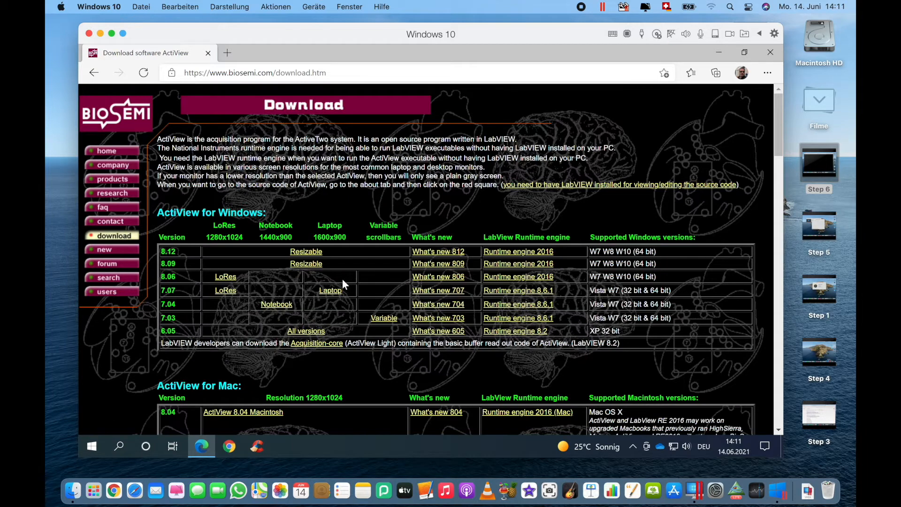
# Step: Look through the ActiView versions and supported systems for Windows, Mac and Linux, and close the browser
pyautogui.scroll(-6, 341, 277)
pyautogui.scroll(2, 329, 263)
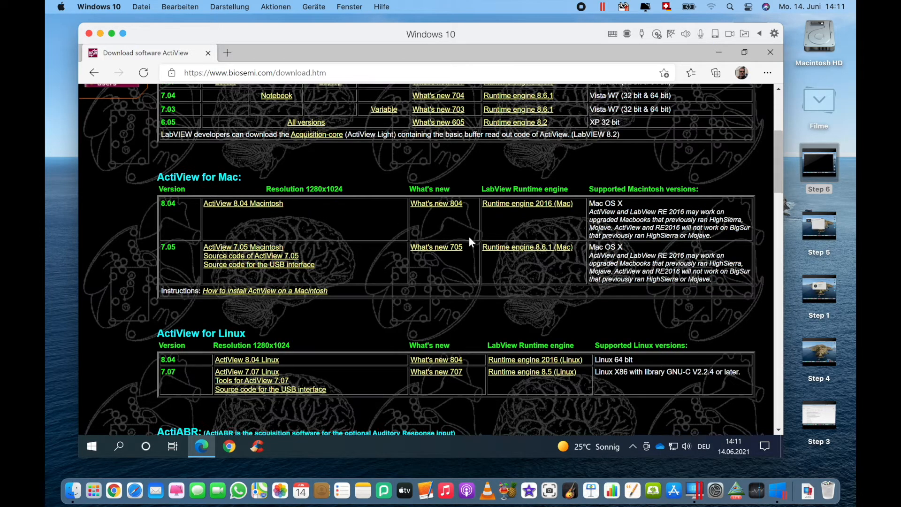
pyautogui.scroll(3, 469, 237)
pyautogui.scroll(3, 469, 236)
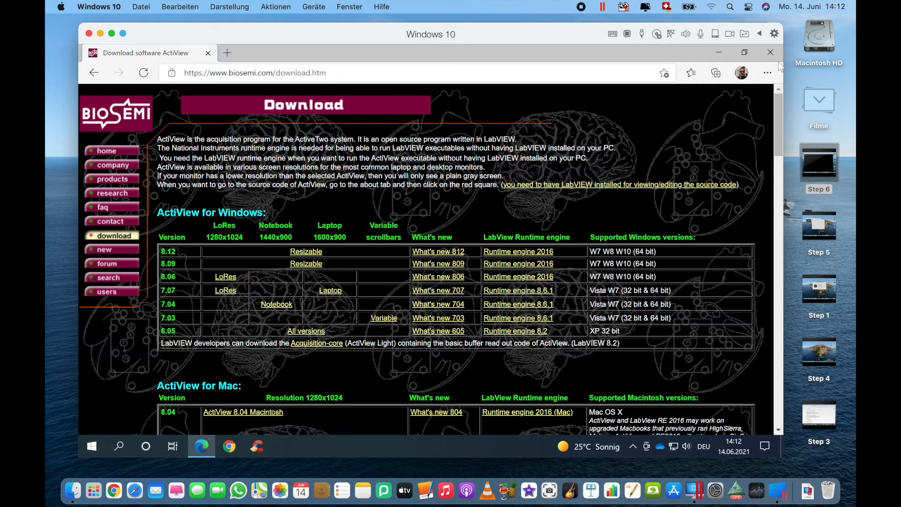
pyautogui.click(771, 53)
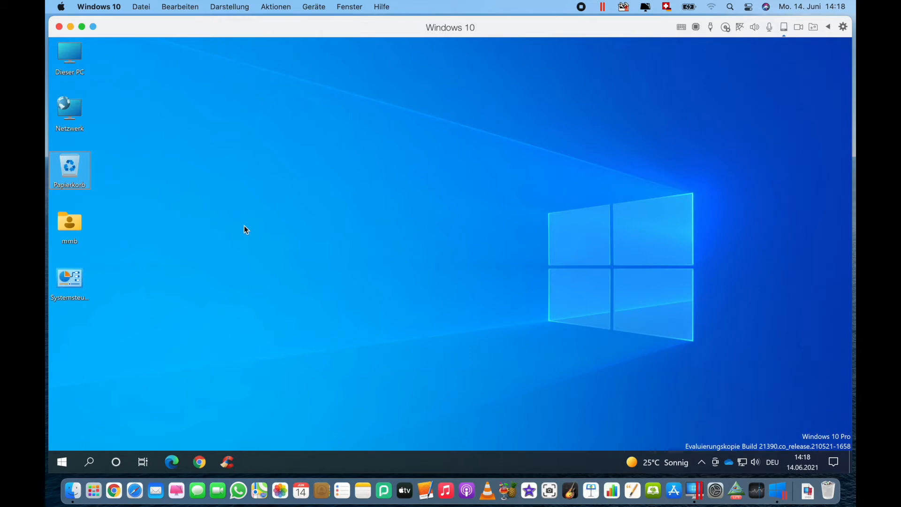
# Step: Open the Downloads folder of the user folder and locate the LabView RuntimeEngine 2016 (64bit) and ActiView812 archives
pyautogui.doubleClick(77, 228)
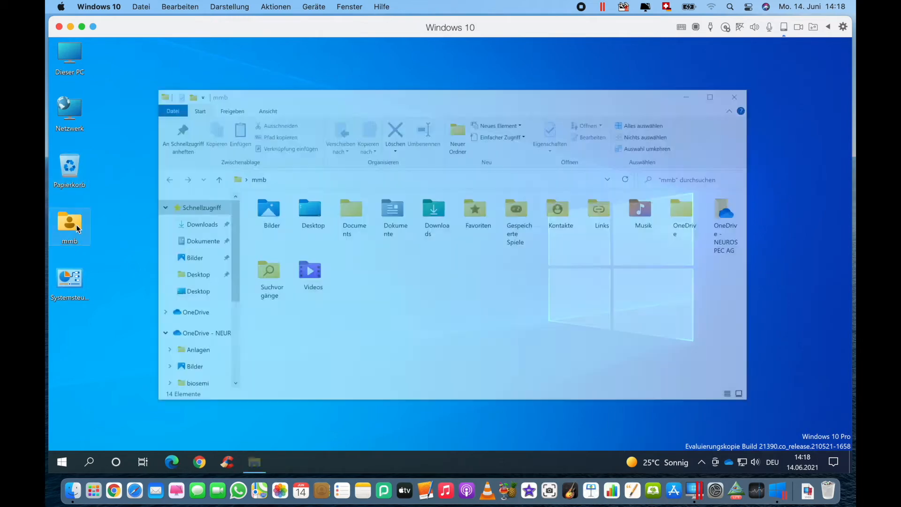
pyautogui.doubleClick(427, 207)
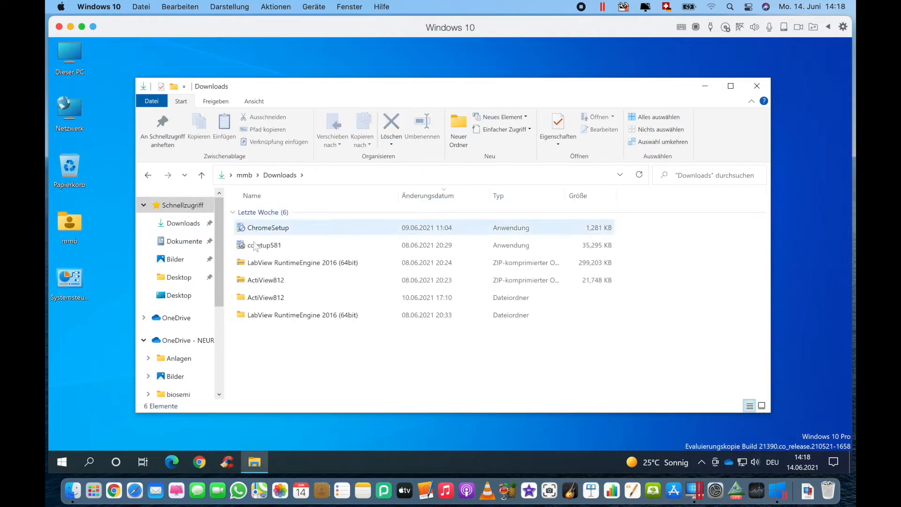
pyautogui.click(305, 264)
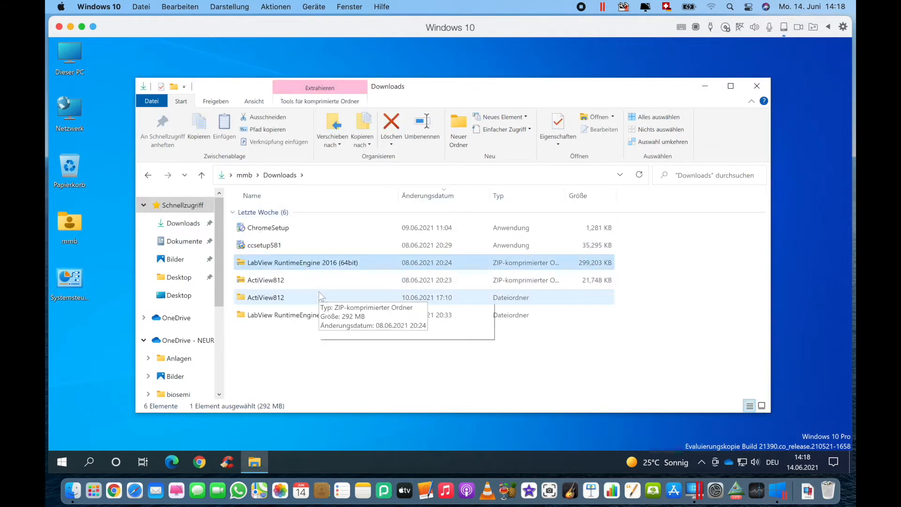
pyautogui.click(272, 280)
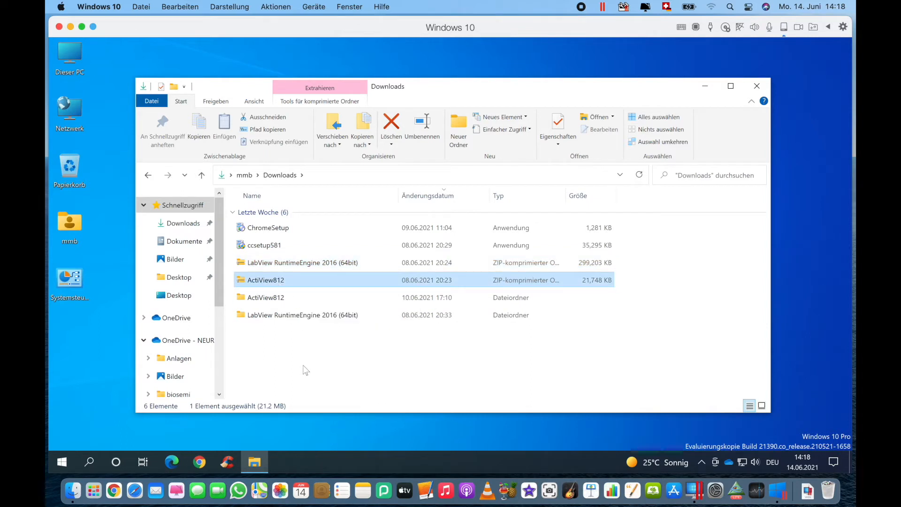
# Step: Open the extracted LabView RuntimeEngine 2016 (64bit) folder down to its inner folder and select the setup application
pyautogui.doubleClick(306, 315)
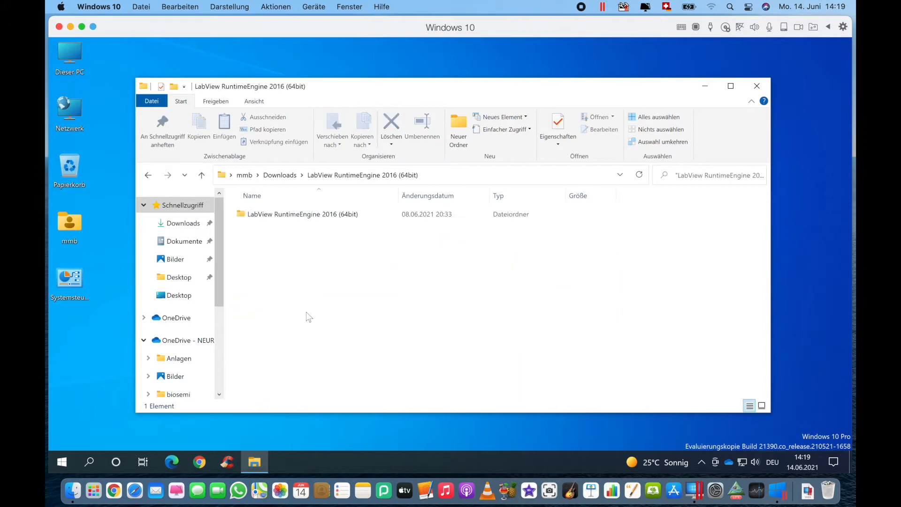
pyautogui.doubleClick(303, 213)
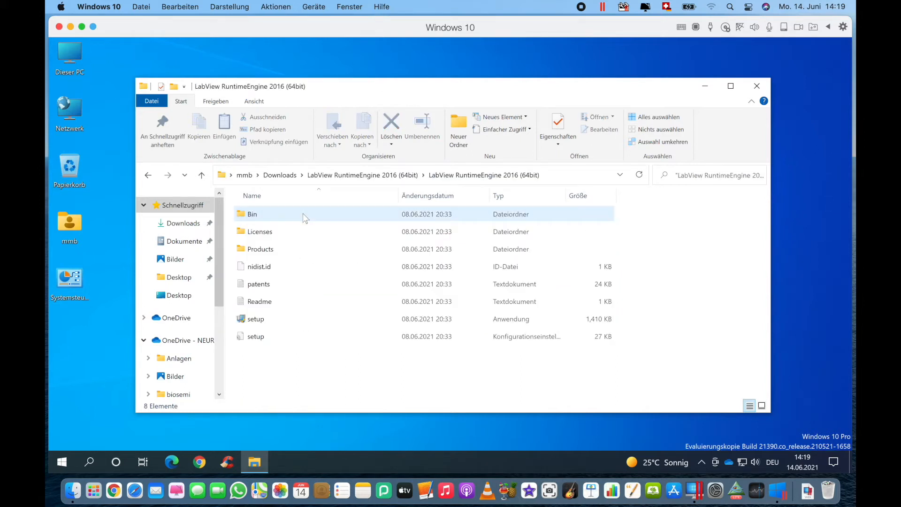
pyautogui.click(270, 321)
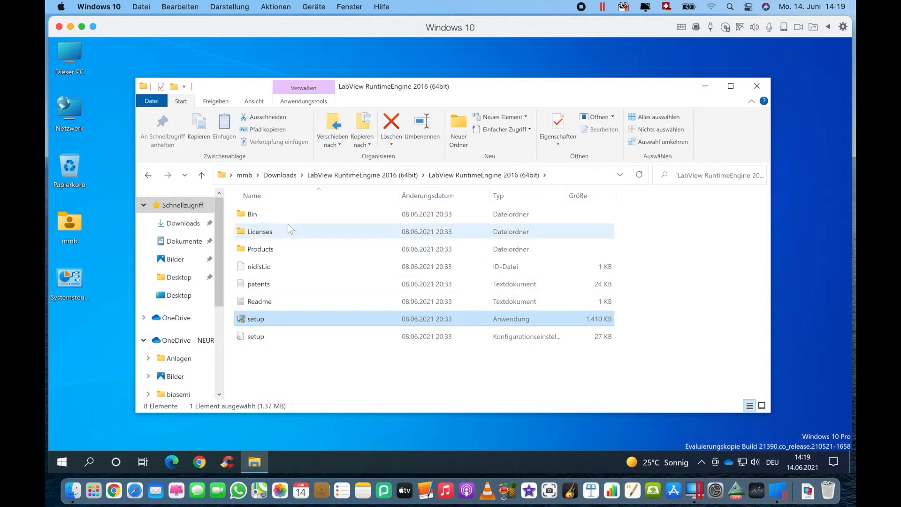
# Step: Create a desktop shortcut for the ActiView812 application in the extracted ActiView812 folder, close the file window and move the shortcut toward the desktop's centre
pyautogui.click(278, 176)
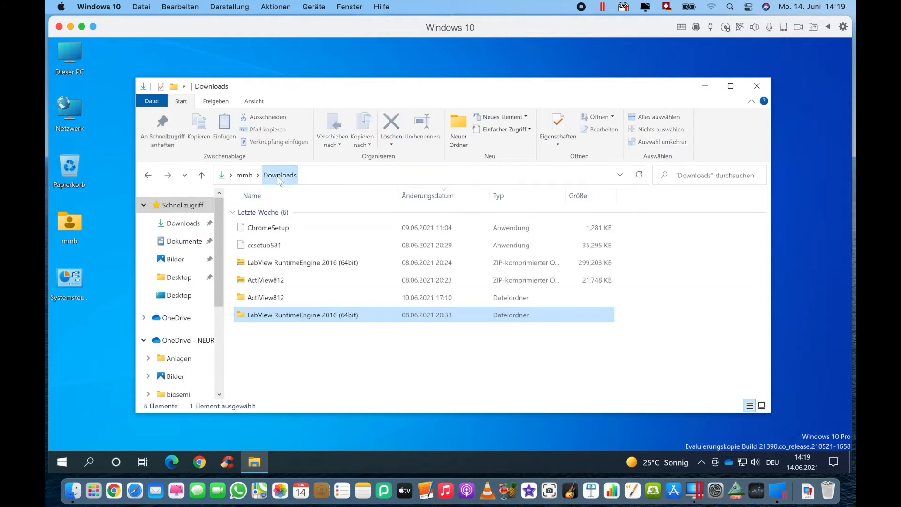
pyautogui.doubleClick(271, 297)
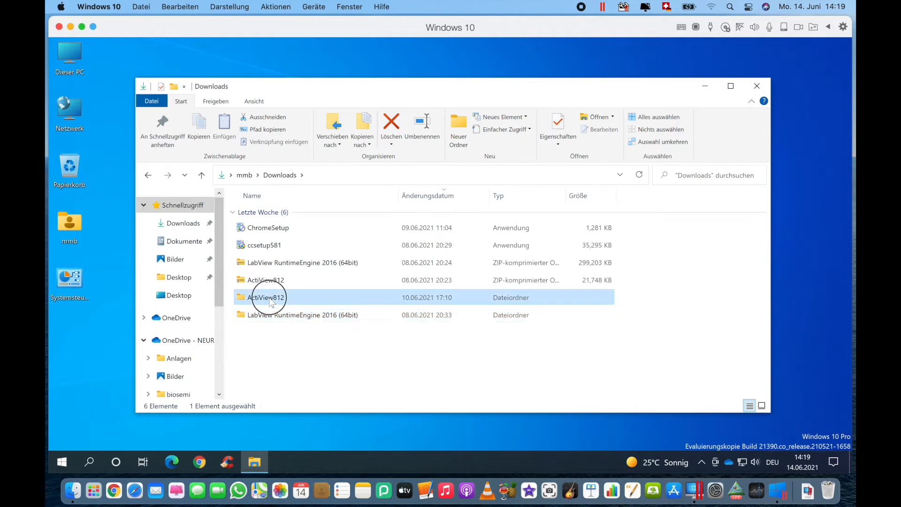
pyautogui.click(297, 304)
pyautogui.rightClick(297, 304)
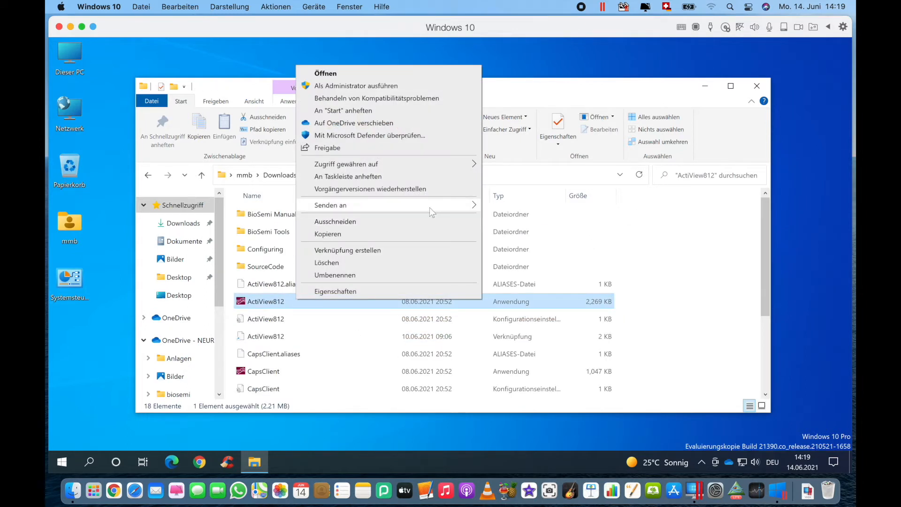
pyautogui.moveTo(446, 208)
pyautogui.click(540, 219)
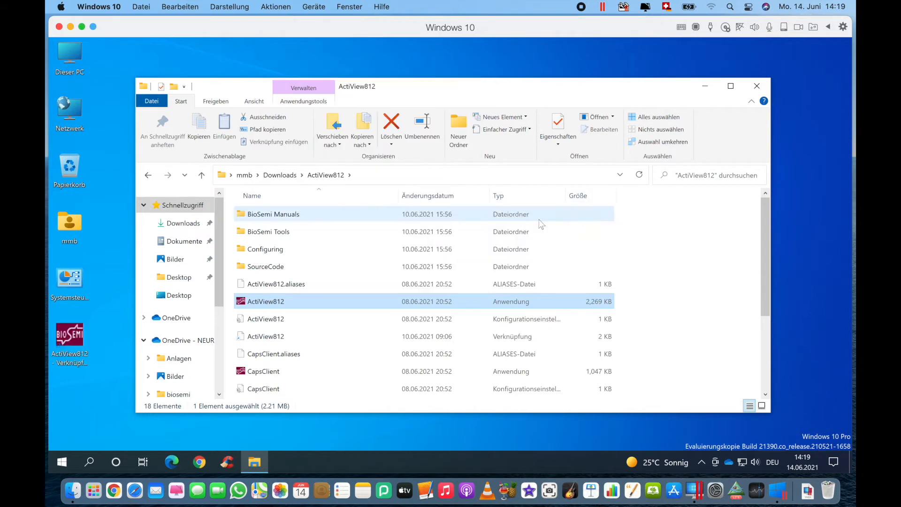
pyautogui.click(764, 88)
pyautogui.moveTo(69, 334); pyautogui.dragTo(368, 273)
pyautogui.click(375, 316)
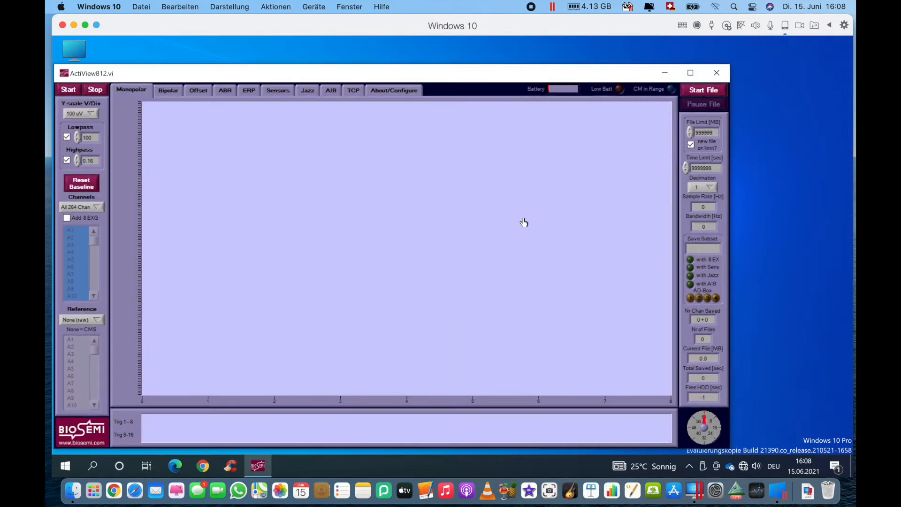
# Step: Maximize the ActiView window, start the acquisition and check the AD-box and speed mode on the About/Configure page
pyautogui.click(687, 77)
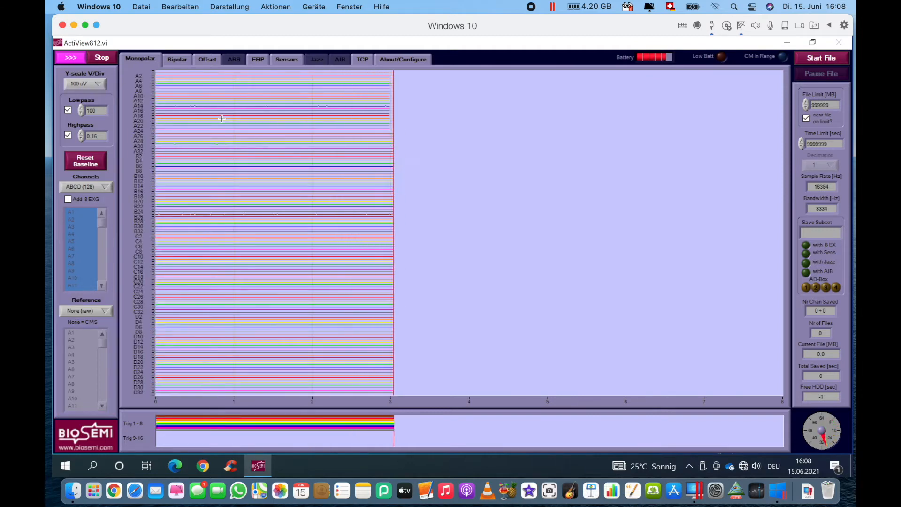
pyautogui.click(414, 59)
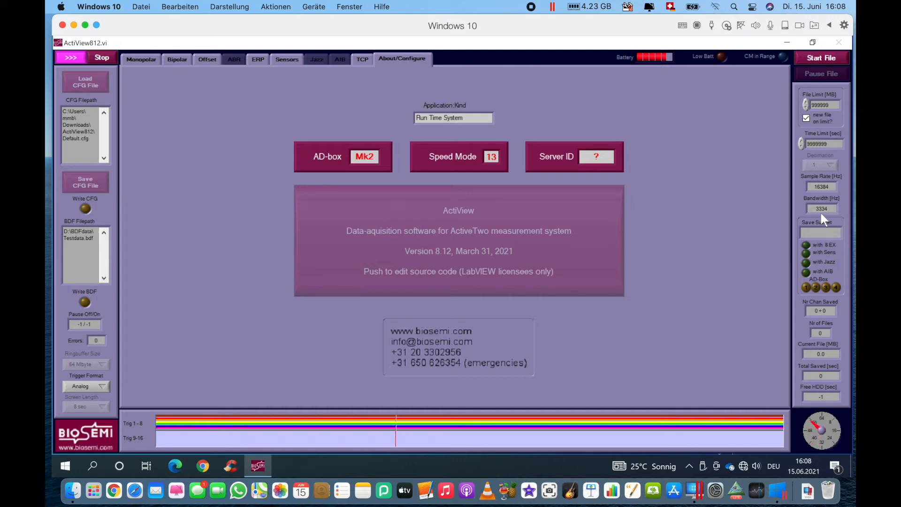
# Step: In the monopolar view, display channels A+B (64) and set the vertical scale to 5 uV per division
pyautogui.click(140, 58)
pyautogui.click(101, 184)
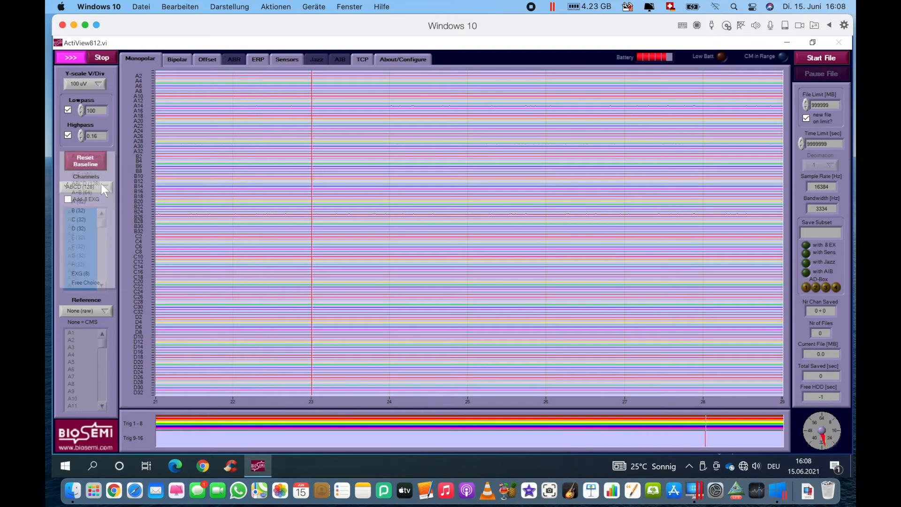
pyautogui.click(95, 189)
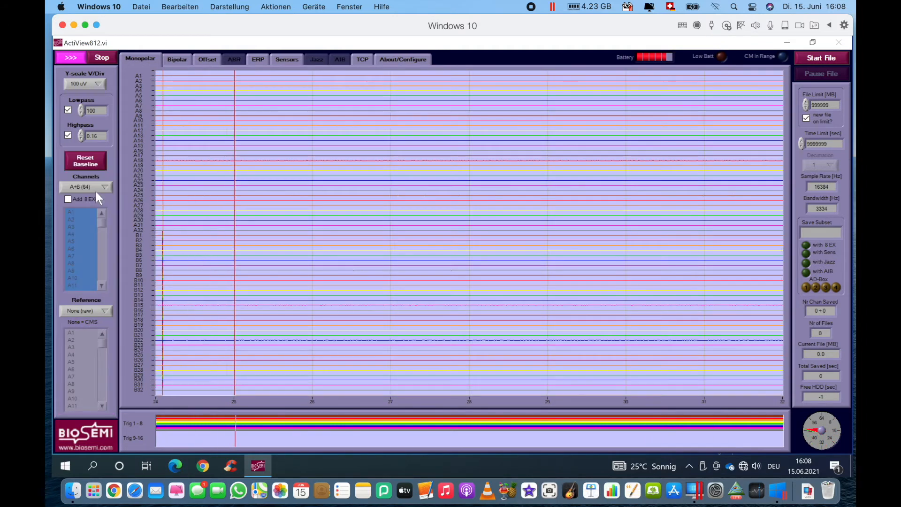
pyautogui.click(95, 82)
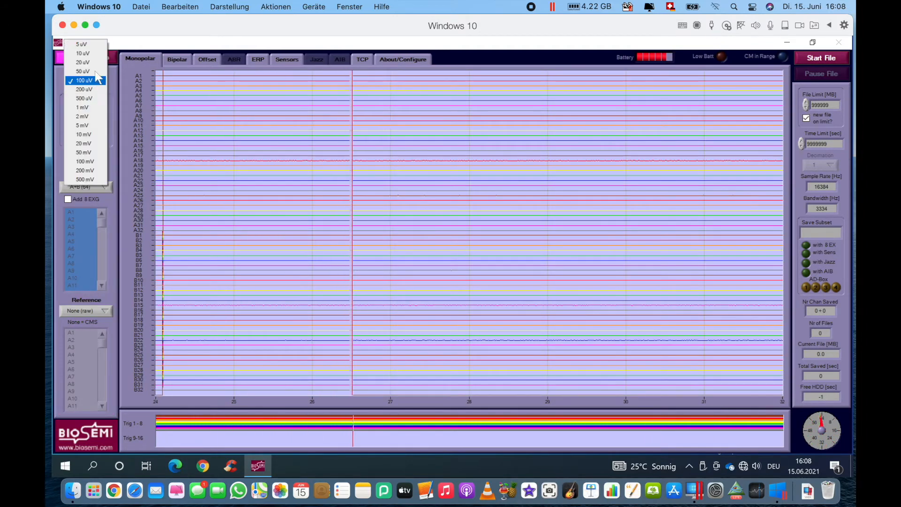
pyautogui.click(82, 45)
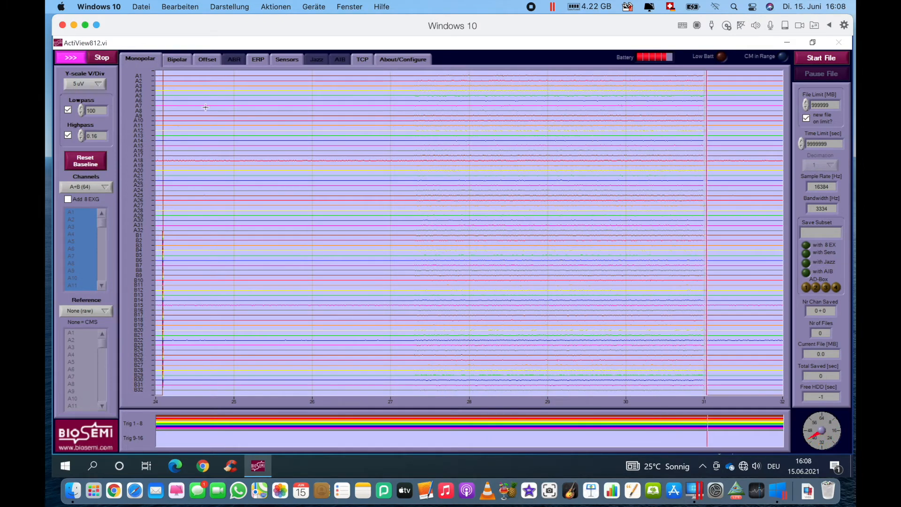
# Step: Check the electrode offsets, and display only the Erg1 sensor with an Ergo Y-scale of 2V and the lowpass filter enabled
pyautogui.click(207, 60)
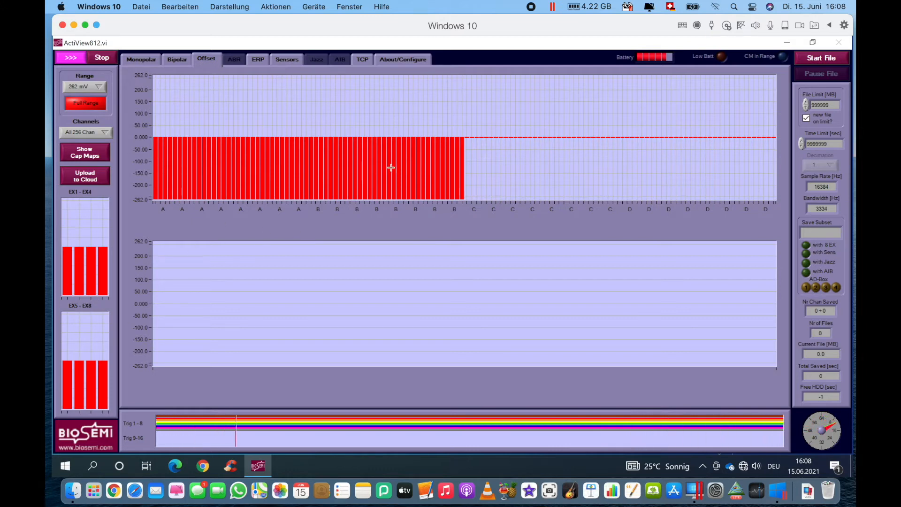
pyautogui.click(287, 60)
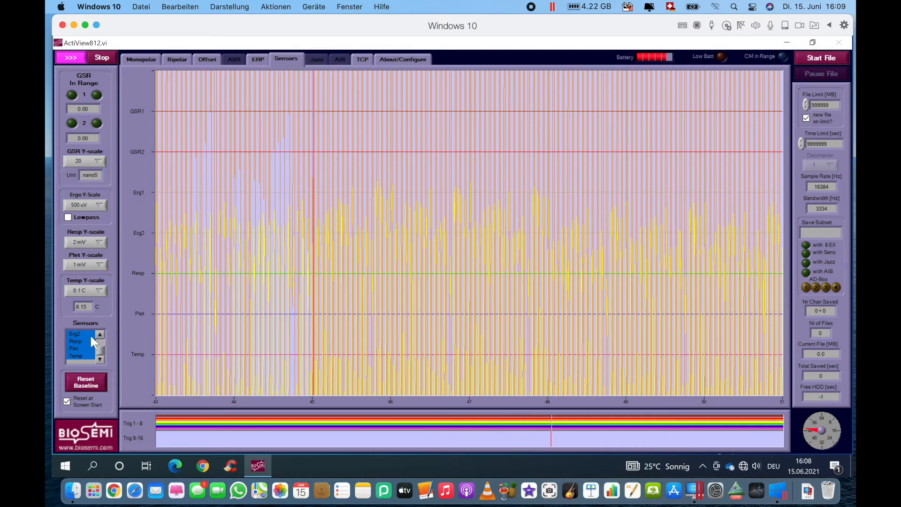
pyautogui.scroll(2, 84, 338)
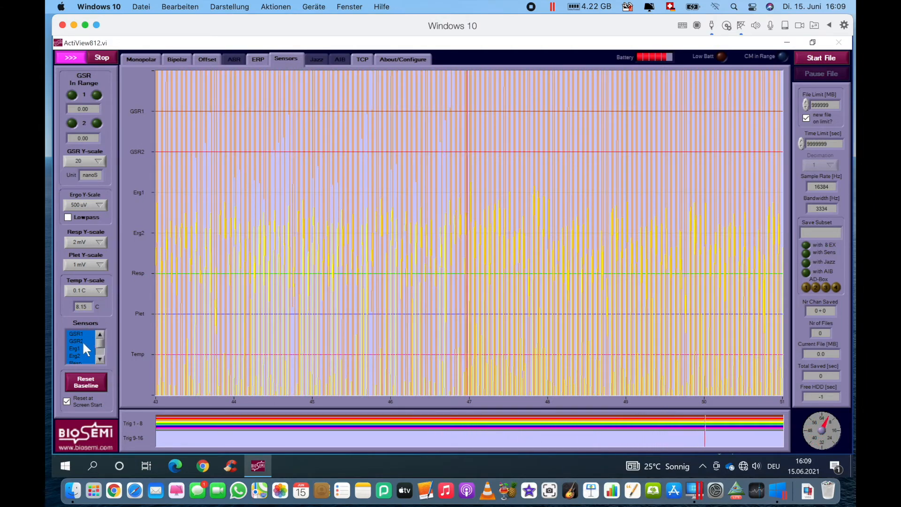
pyautogui.click(81, 347)
pyautogui.click(88, 207)
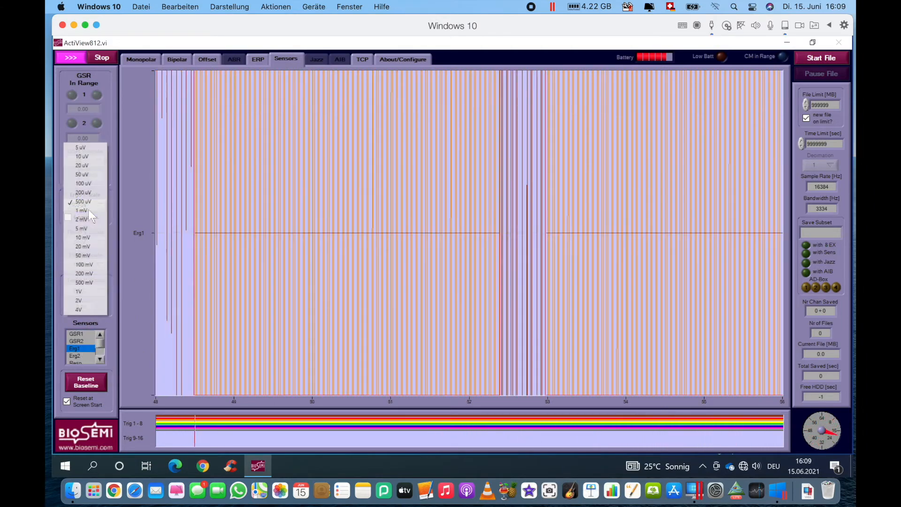
pyautogui.click(79, 300)
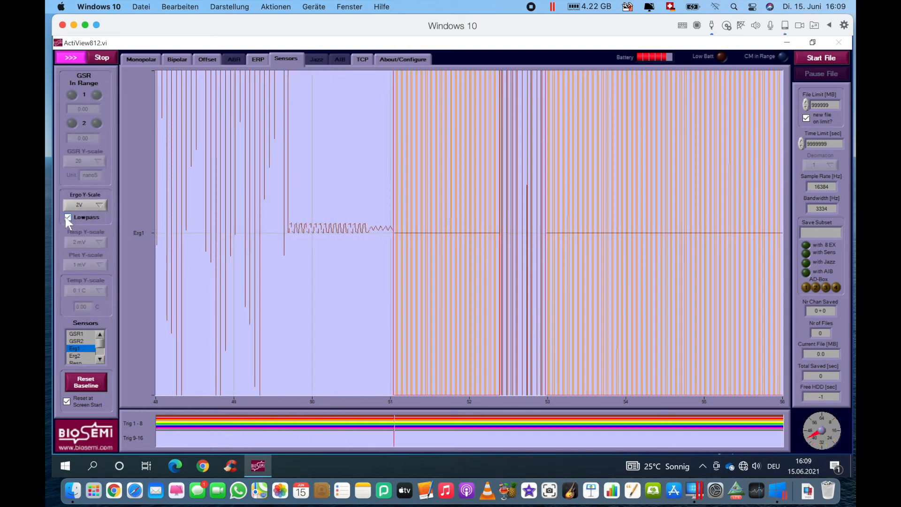
# Step: Review the monopolar, bipolar and sensor signals and the About/Configure page, and return to the monopolar view
pyautogui.click(151, 64)
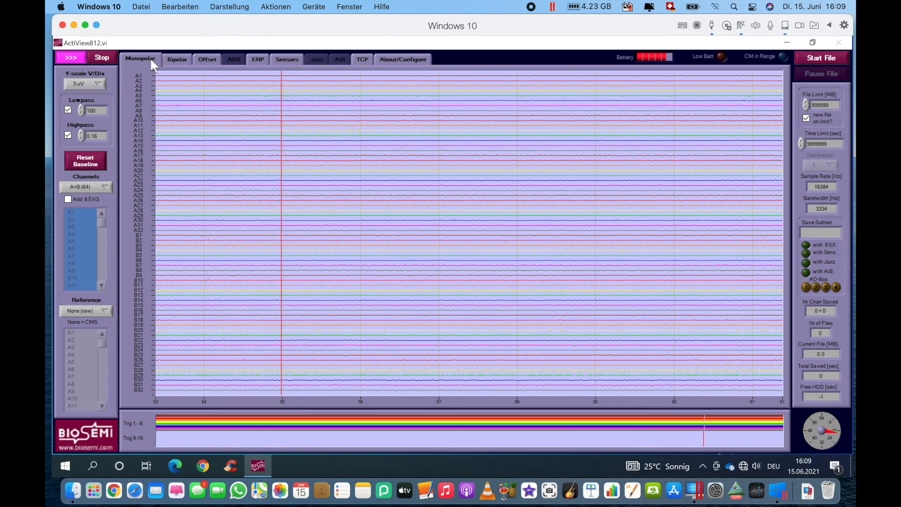
pyautogui.click(183, 62)
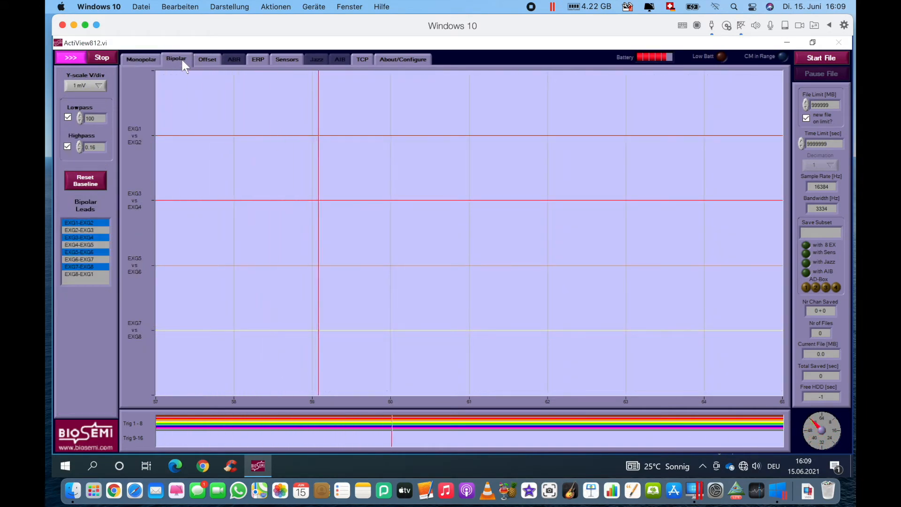
pyautogui.click(286, 60)
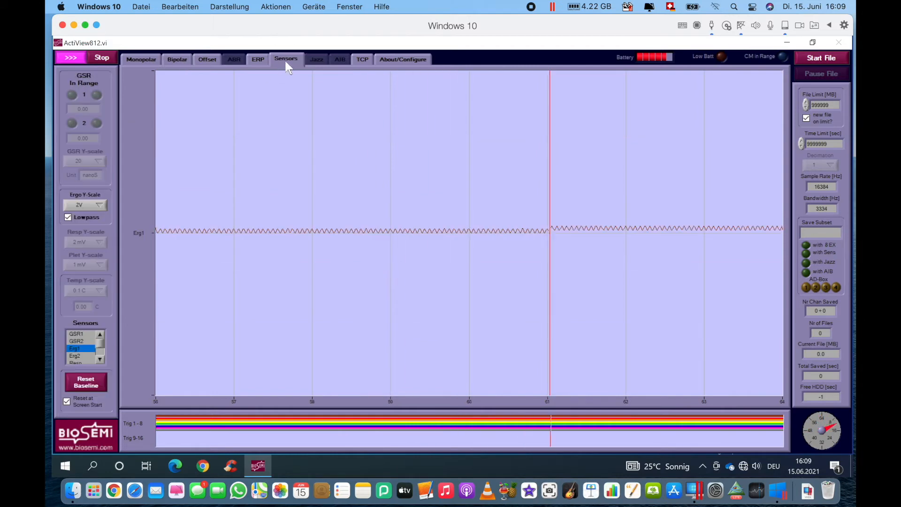
pyautogui.click(408, 61)
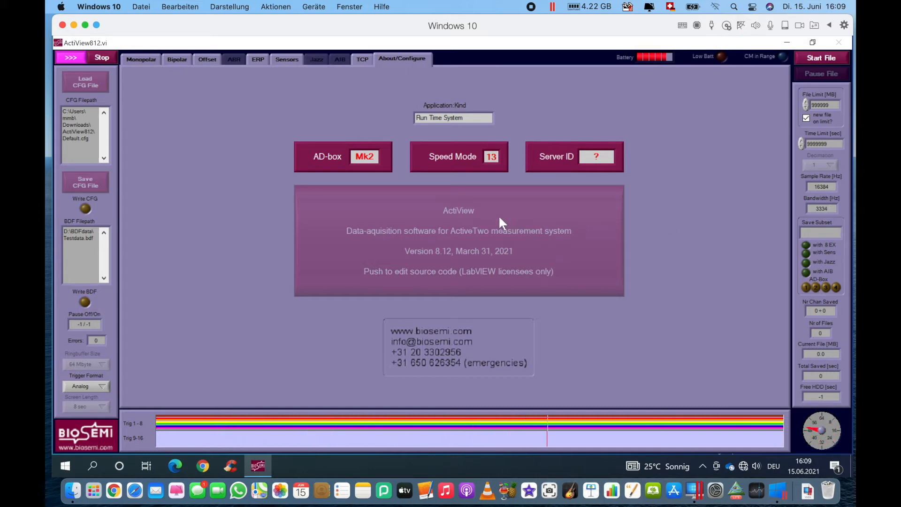
pyautogui.click(140, 58)
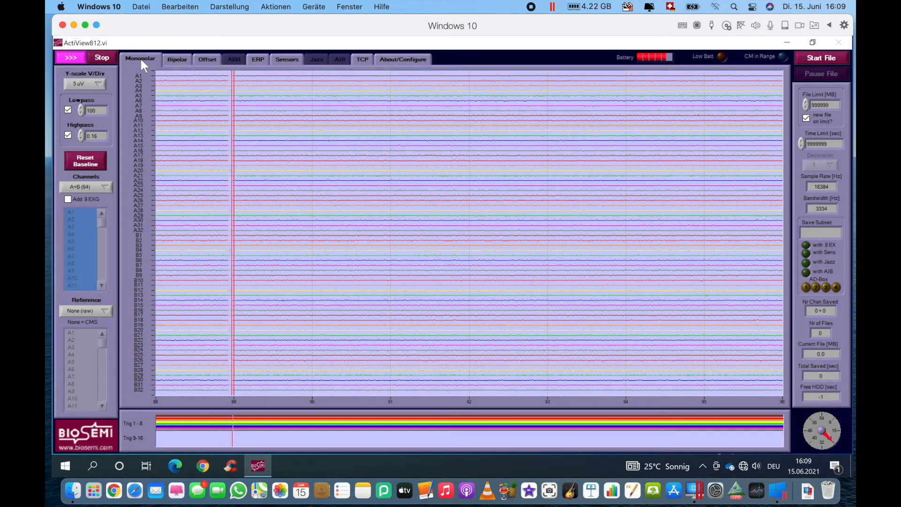
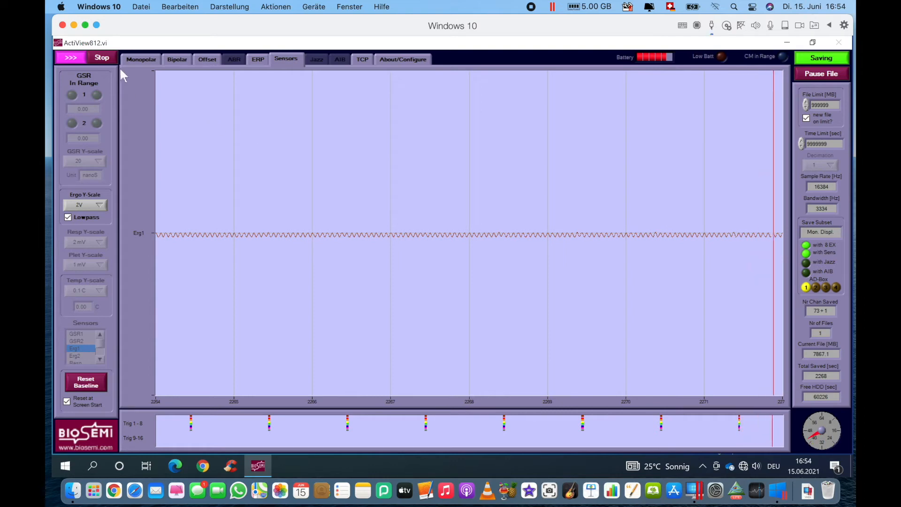
# Step: Minimize ActiView, check the recorded file 64+8+2_Highspeed in Windows 10ARM.bdf in the user's Desktop folder, close the folder and return to ActiView
pyautogui.click(788, 42)
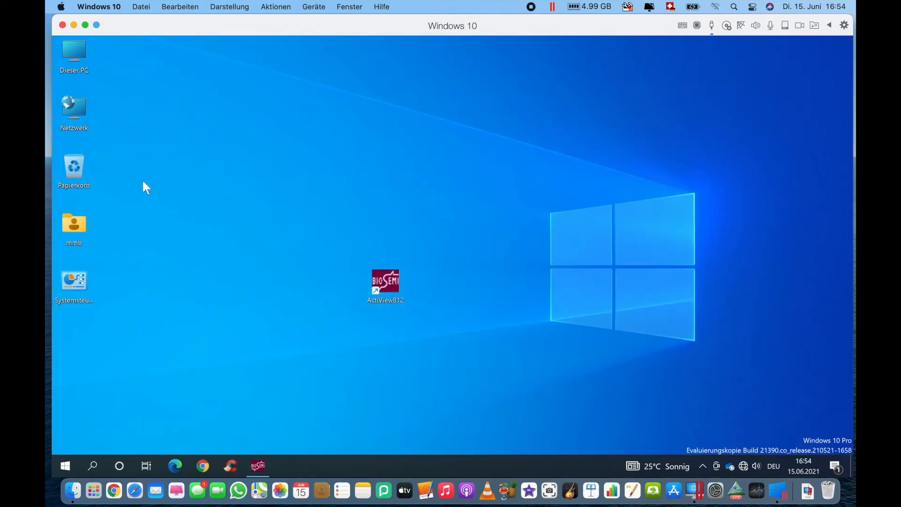
pyautogui.doubleClick(69, 227)
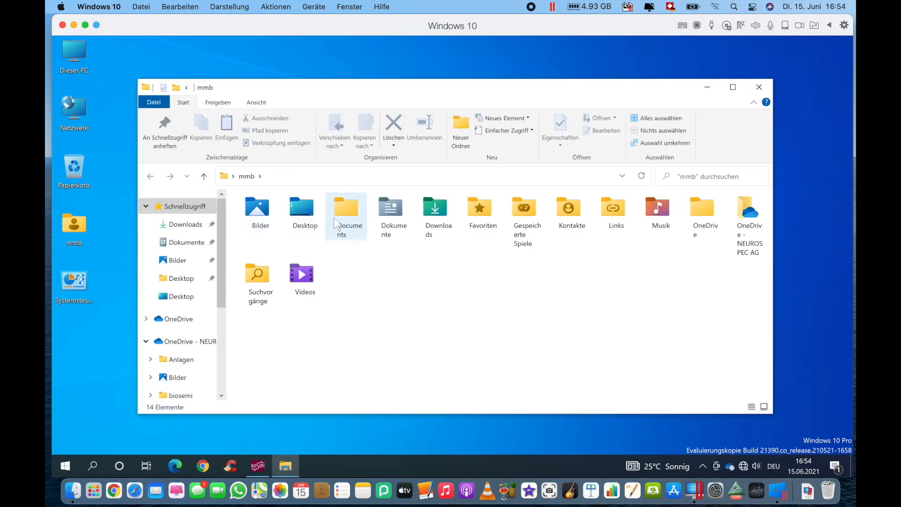
pyautogui.doubleClick(308, 213)
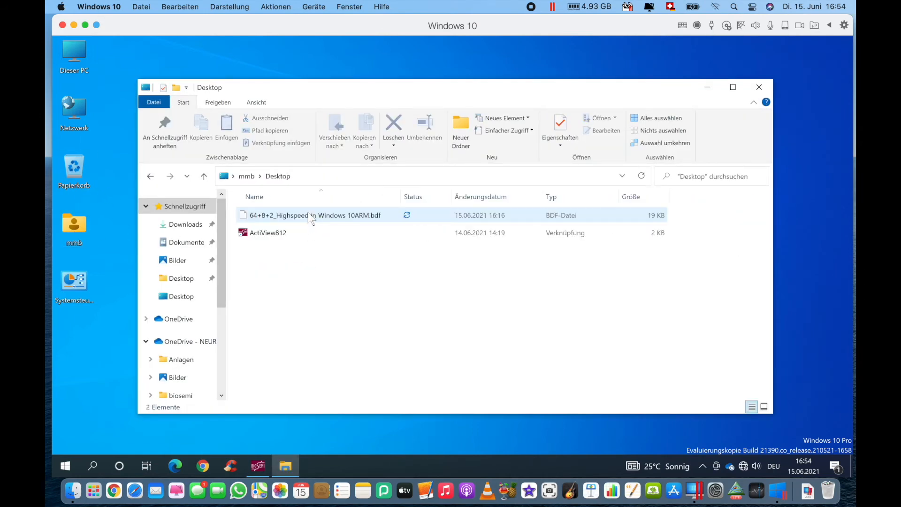
pyautogui.click(309, 217)
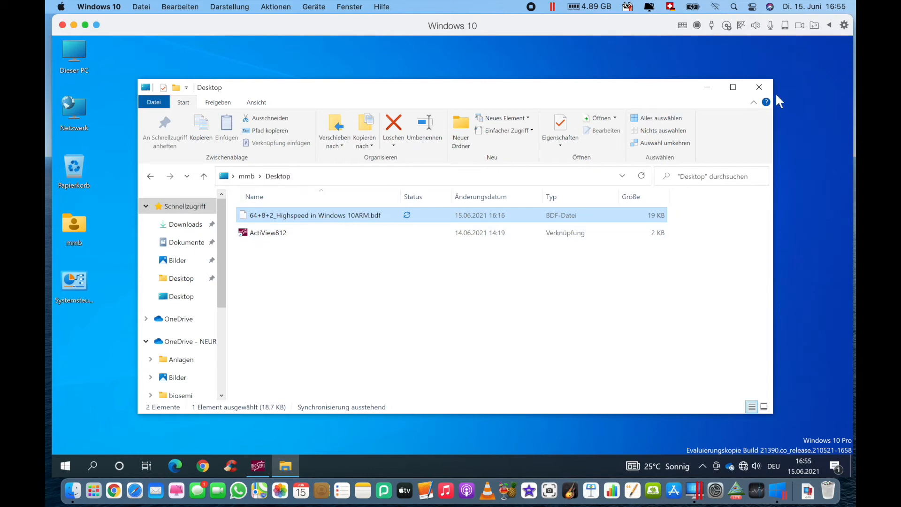
pyautogui.click(759, 87)
pyautogui.click(267, 463)
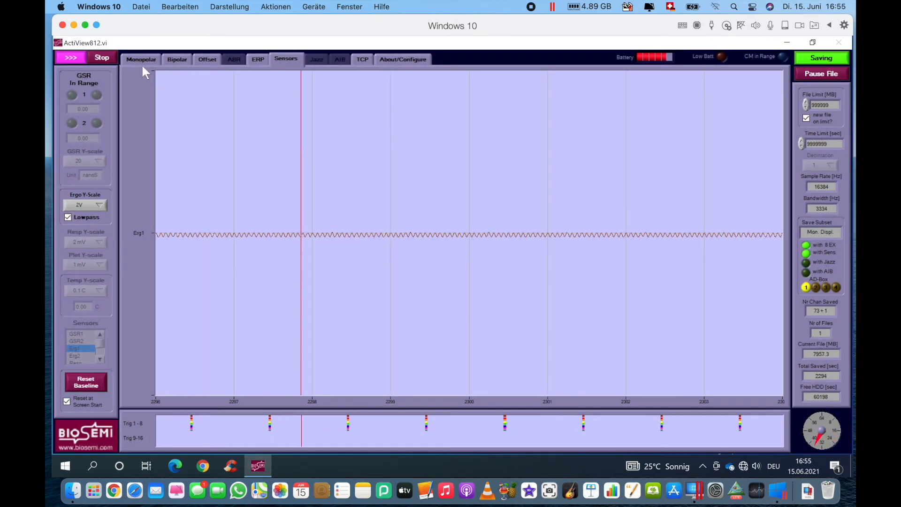
# Step: Show the monopolar signals with both the lowpass and the highpass filter disabled
pyautogui.click(140, 58)
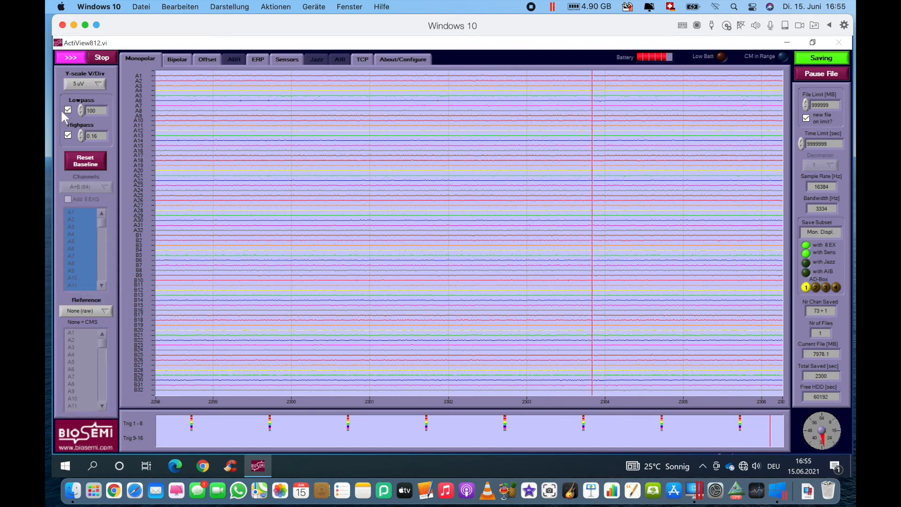
pyautogui.click(68, 135)
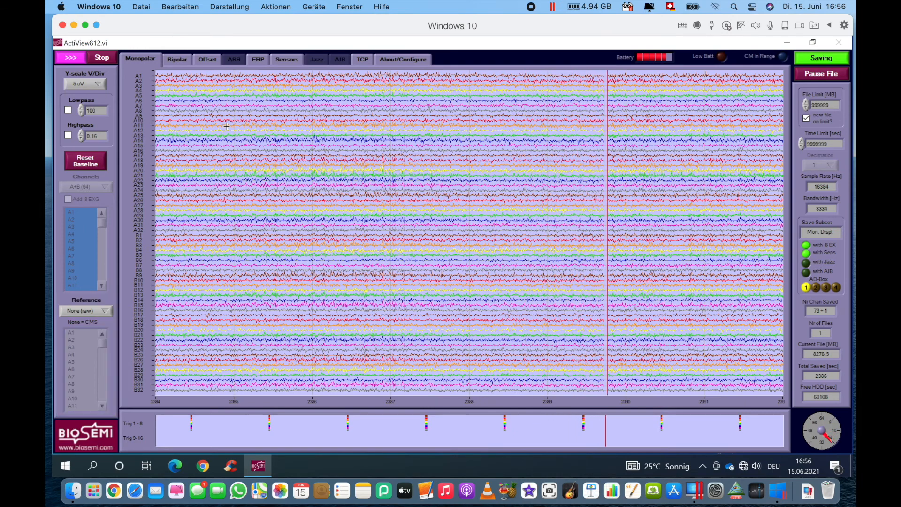
# Step: Review the electrode offsets, ERP, sensor signals and About/Configure page during the recording, and return to the monopolar view
pyautogui.click(206, 60)
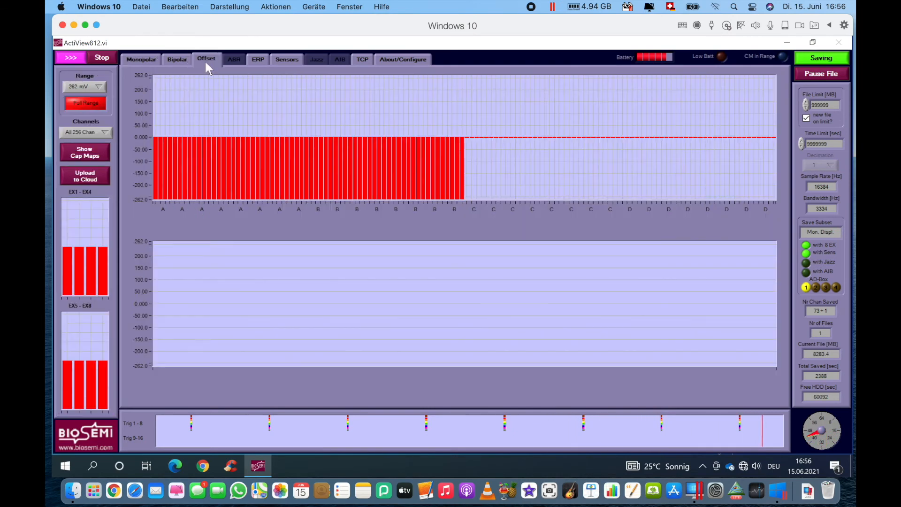
pyautogui.click(262, 61)
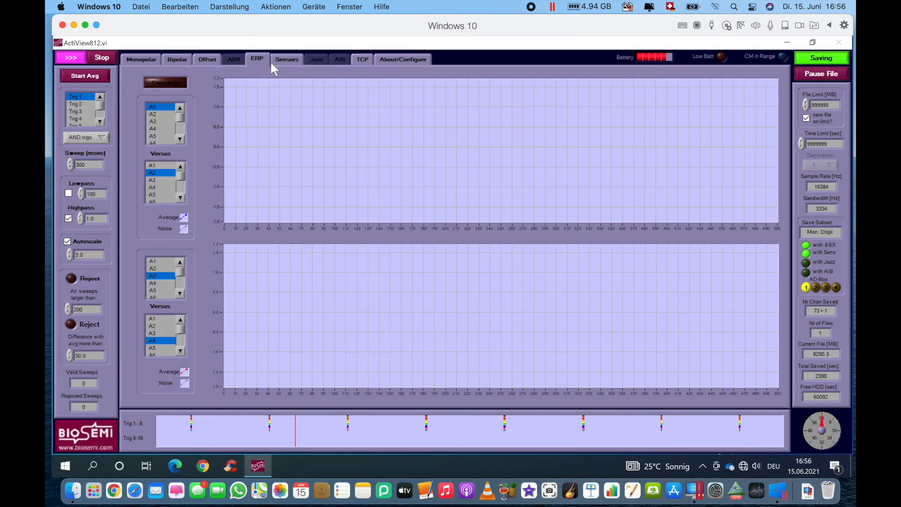
pyautogui.click(285, 61)
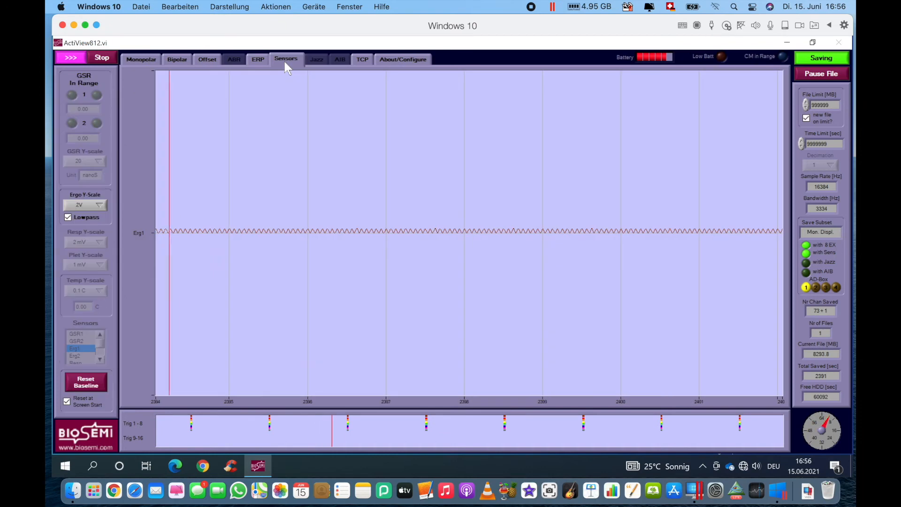
pyautogui.click(404, 61)
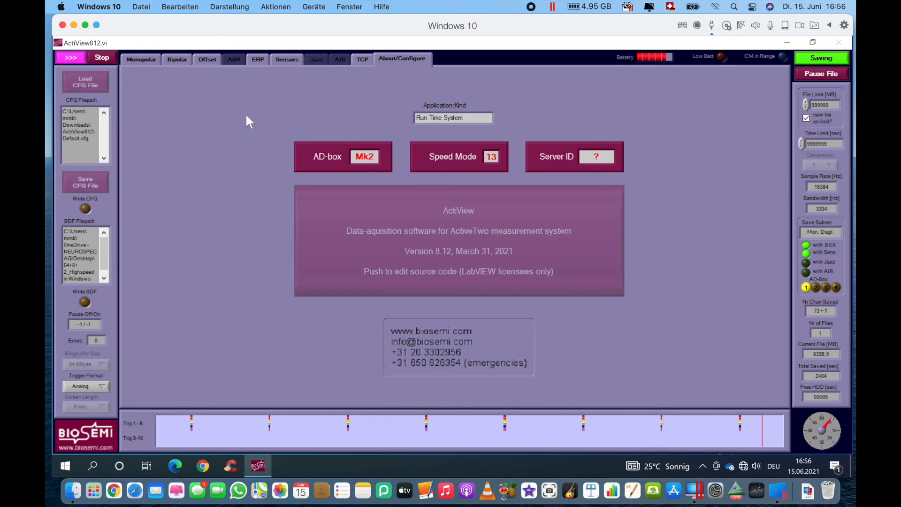
pyautogui.click(143, 59)
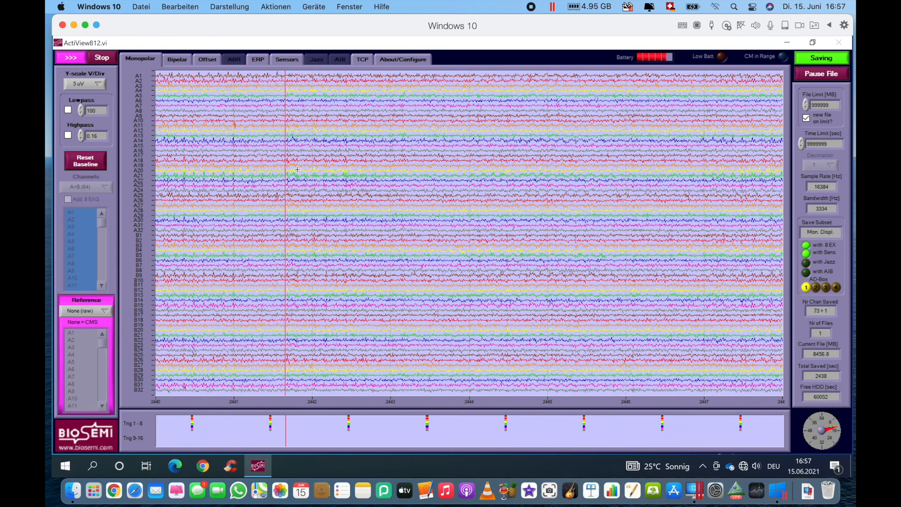
# Step: Switch the Windows 10 virtual machine to Coherence mode, enabling shared applications, and move the ActiView window towards the middle of the Mac desktop
pyautogui.click(552, 6)
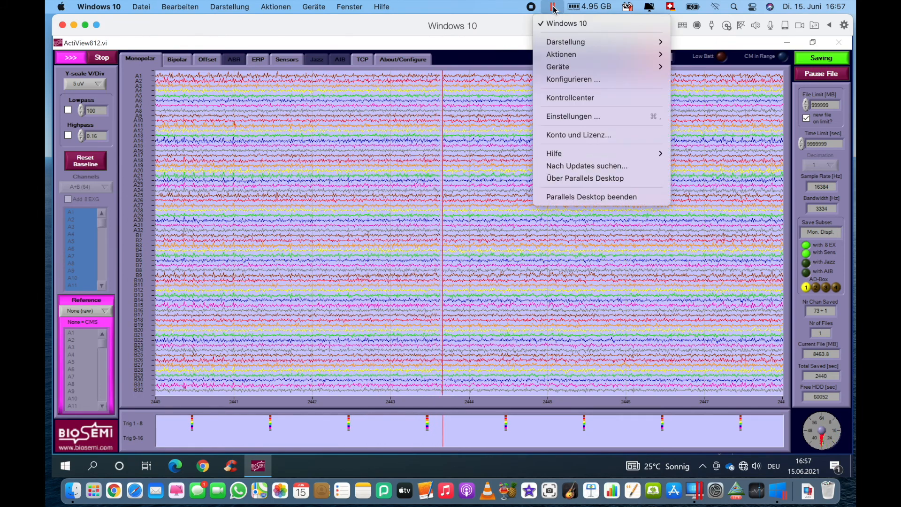
pyautogui.moveTo(566, 47)
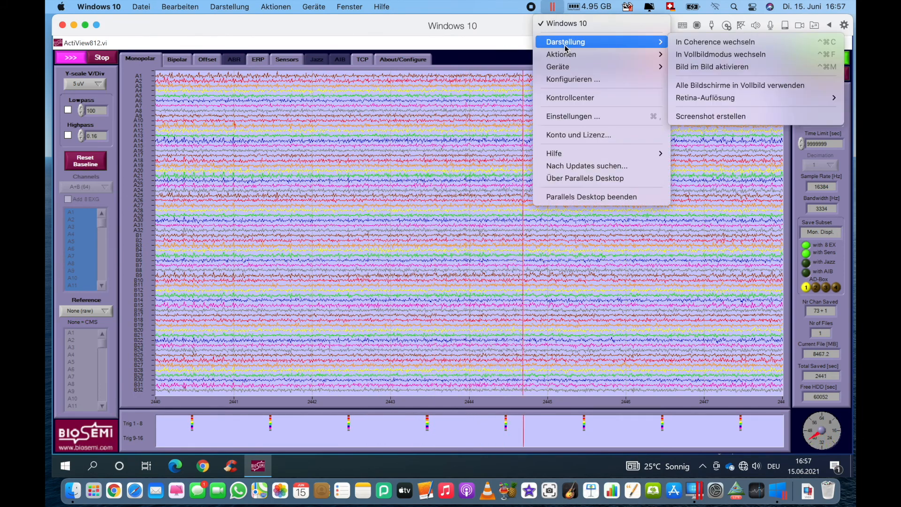
pyautogui.click(685, 43)
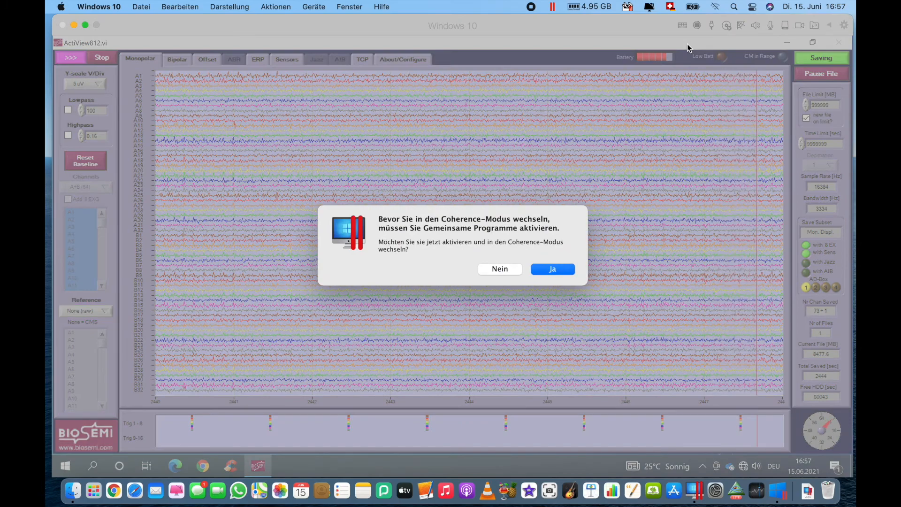
pyautogui.click(548, 271)
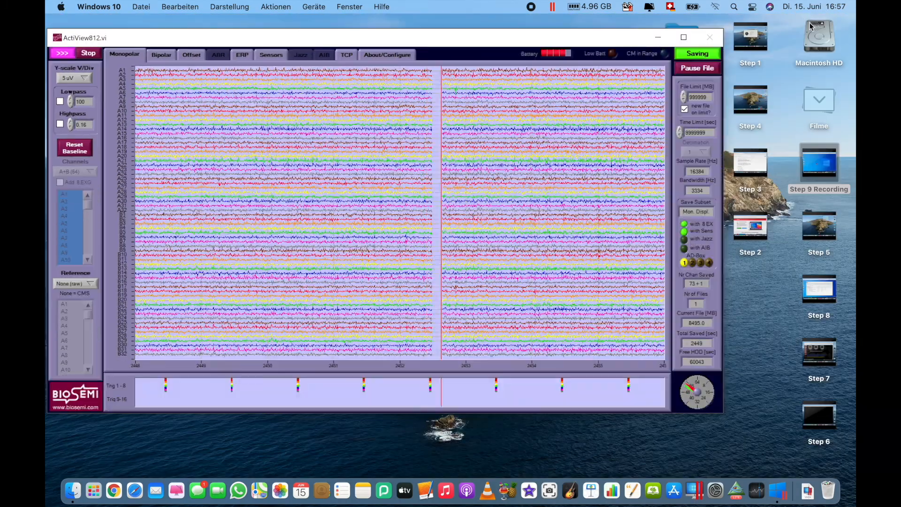
pyautogui.moveTo(574, 40)
pyautogui.mouseDown()
pyautogui.moveTo(684, 85)
pyautogui.moveTo(608, 37)
pyautogui.moveTo(603, 43)
pyautogui.moveTo(630, 51)
pyautogui.moveTo(677, 36)
pyautogui.moveTo(699, 43)
pyautogui.moveTo(707, 68)
pyautogui.moveTo(705, 39)
pyautogui.moveTo(640, 45)
pyautogui.mouseUp()
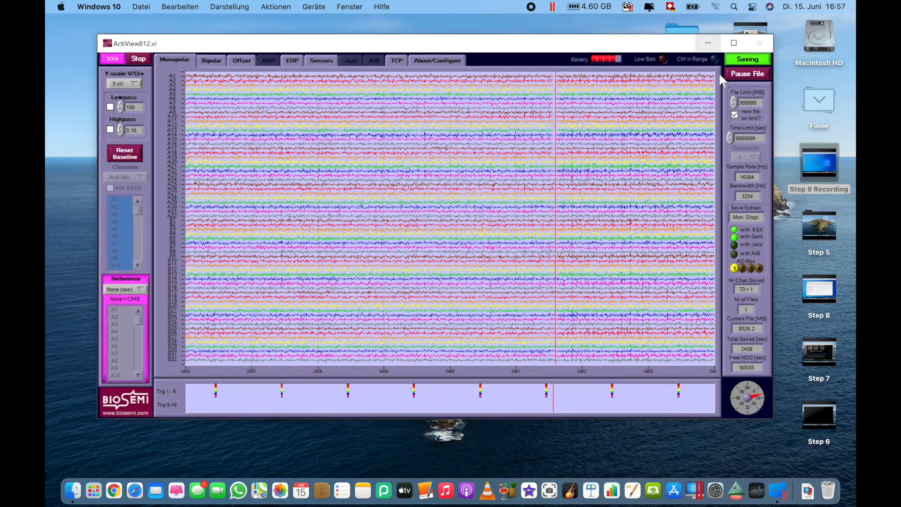
# Step: Collapse the Filme stack, minimize ActiView to look at the Mac desktop and Launchpad, and restore the ActiView window
pyautogui.click(815, 99)
pyautogui.click(709, 44)
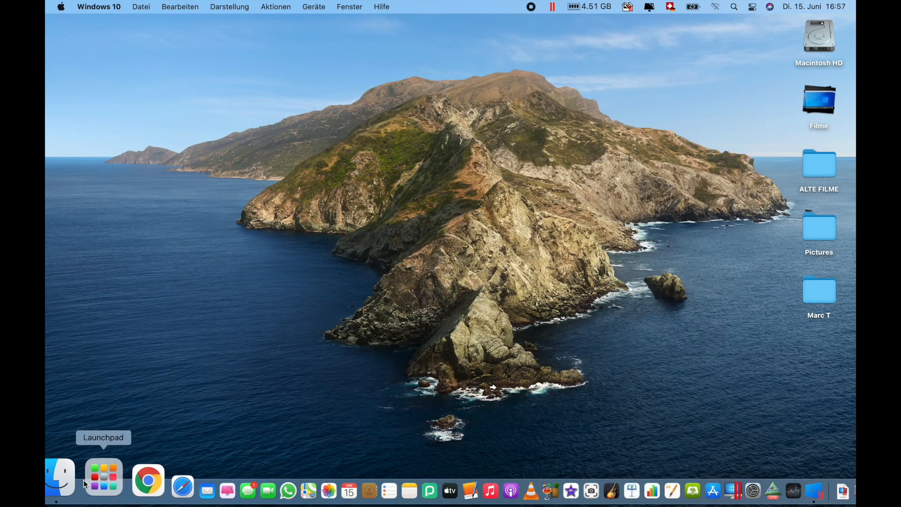
pyautogui.click(93, 482)
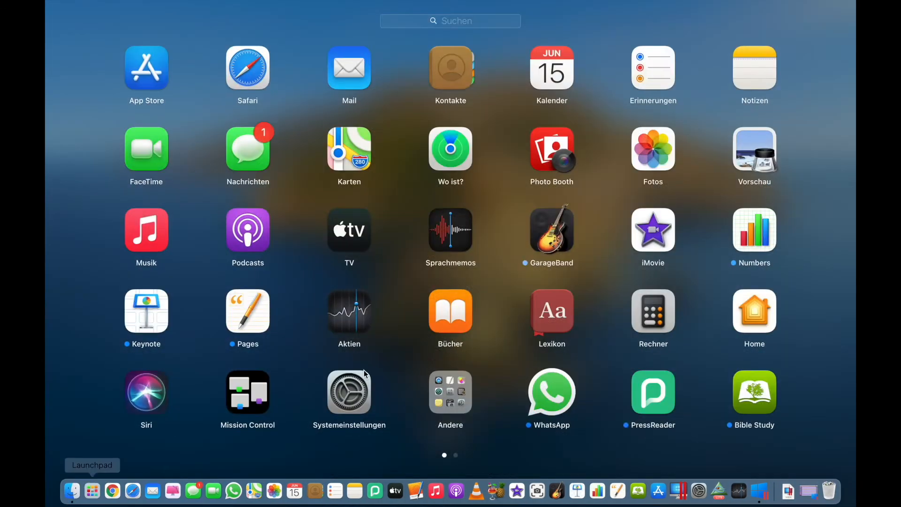
pyautogui.click(800, 2)
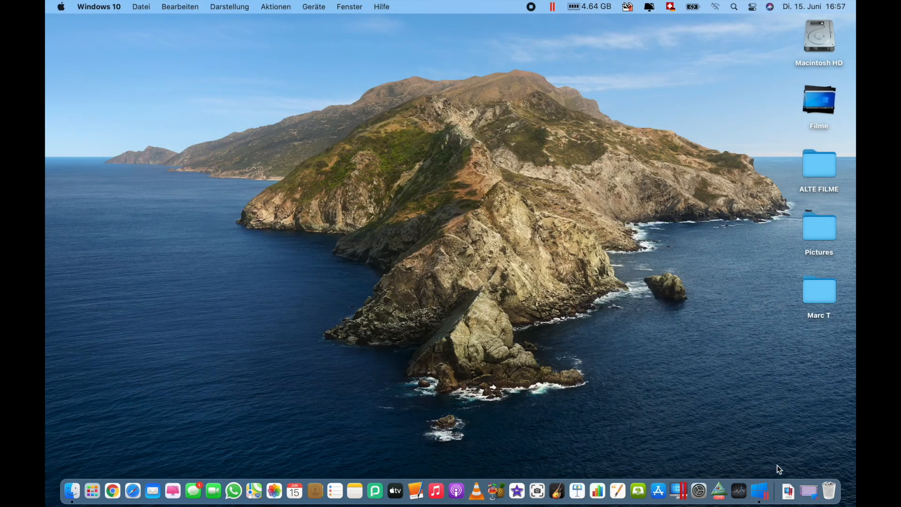
pyautogui.click(812, 479)
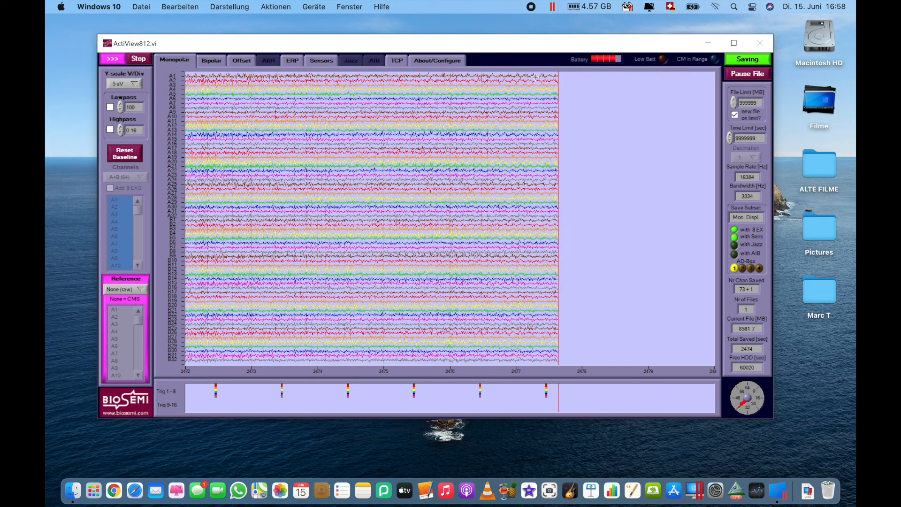
# Step: Leave Coherence mode so that Windows 10 runs in its own virtual machine window
pyautogui.click(552, 7)
pyautogui.moveTo(610, 41)
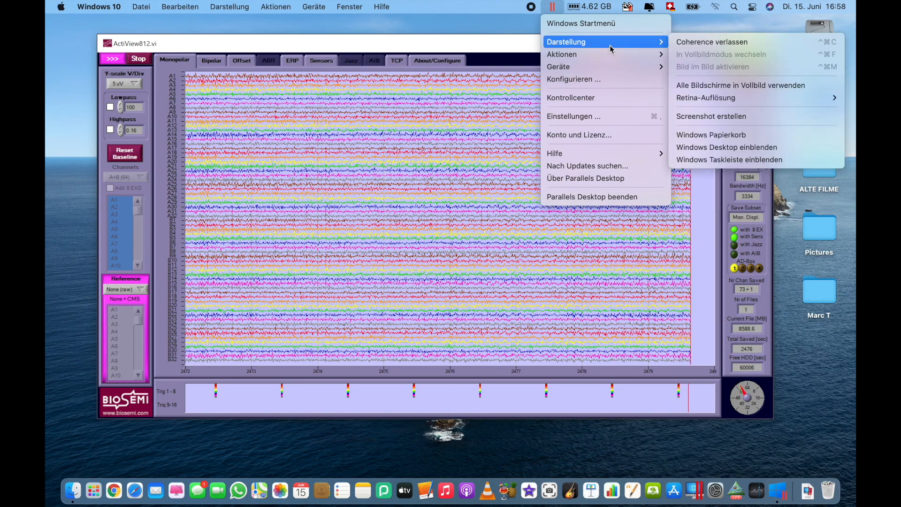
pyautogui.click(682, 42)
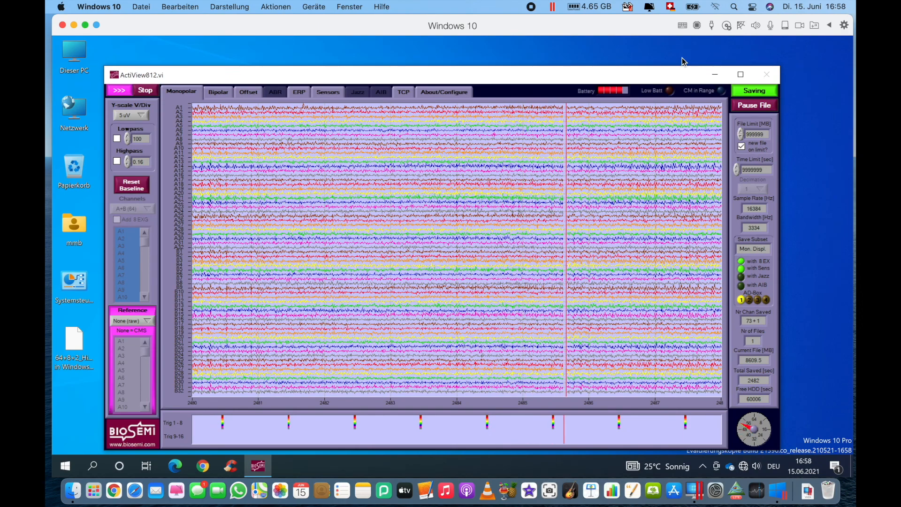
# Step: Show the Windows 10 virtual machine in full screen and return it to windowed mode
pyautogui.click(85, 26)
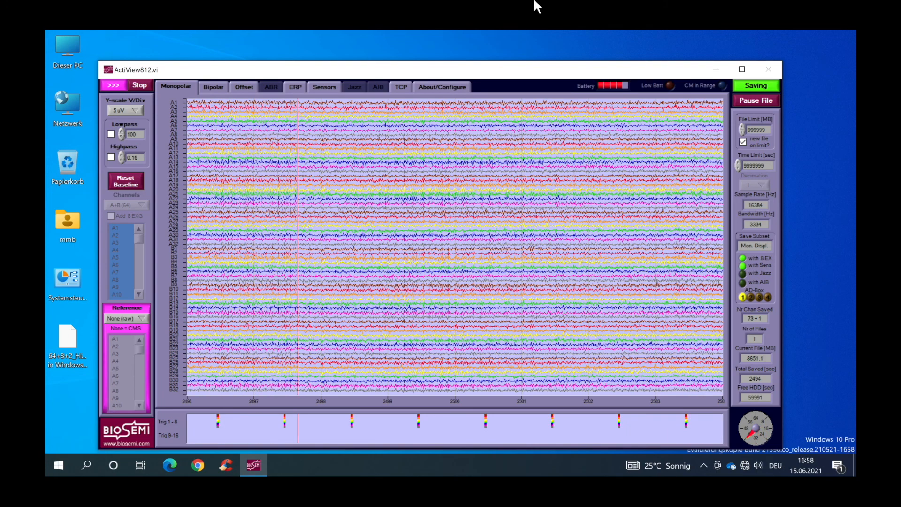
pyautogui.press('ctrl+super+f')
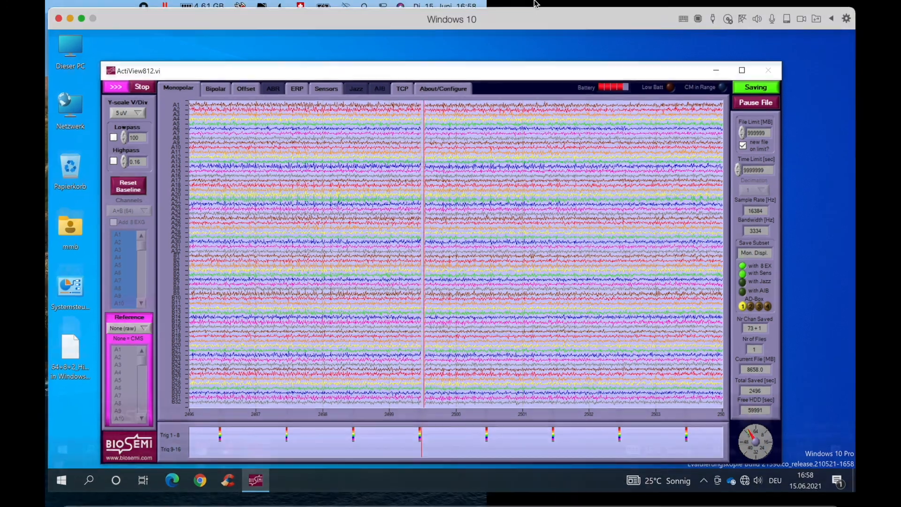